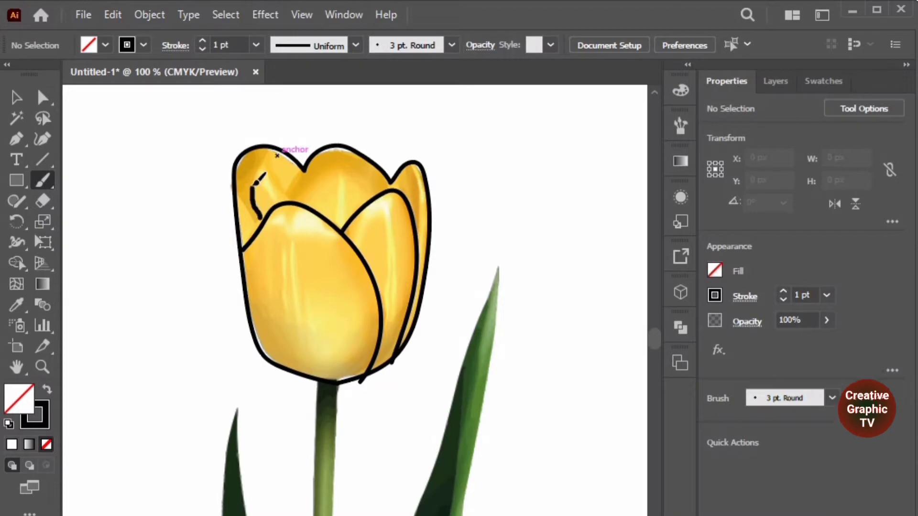
Step: Scroll out to view the whole tulip with its traced stem and left leaf
scroll(345, 334, down, 2)
scroll(347, 328, down, 3)
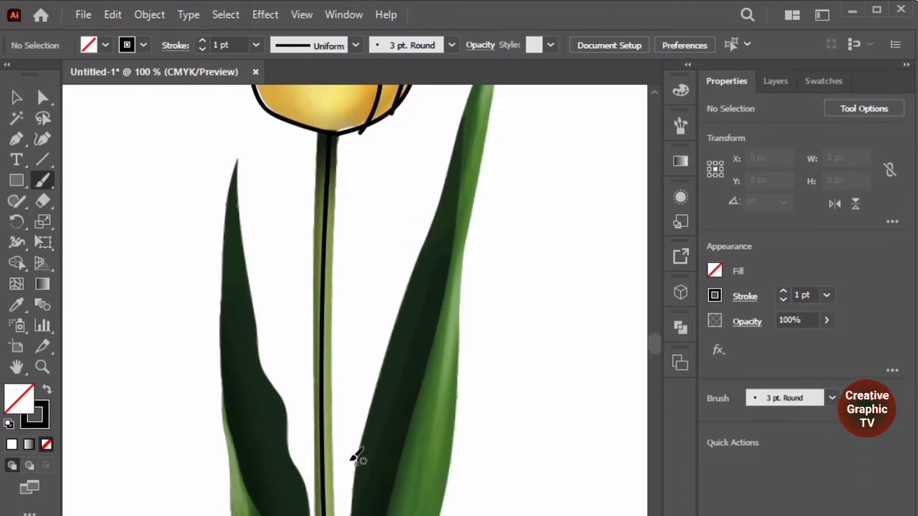
scroll(349, 260, down, 2)
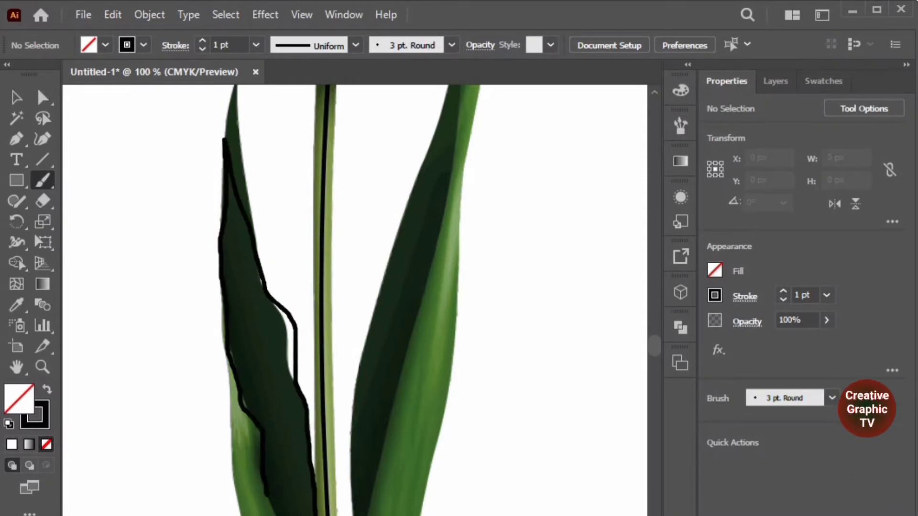
alt+scroll(261, 454, down, 1)
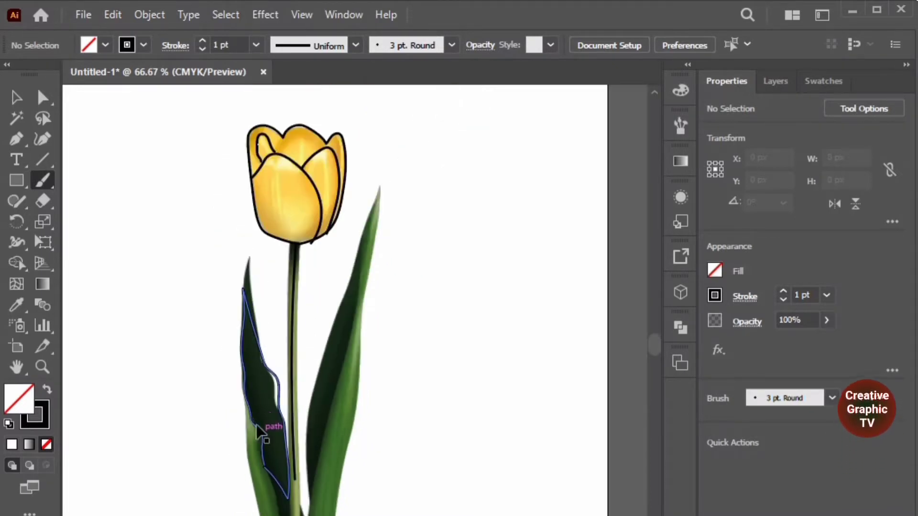
Step: Hide the linked tulip reference image inside Layer 1 of the Layers panel
click(777, 81)
click(757, 109)
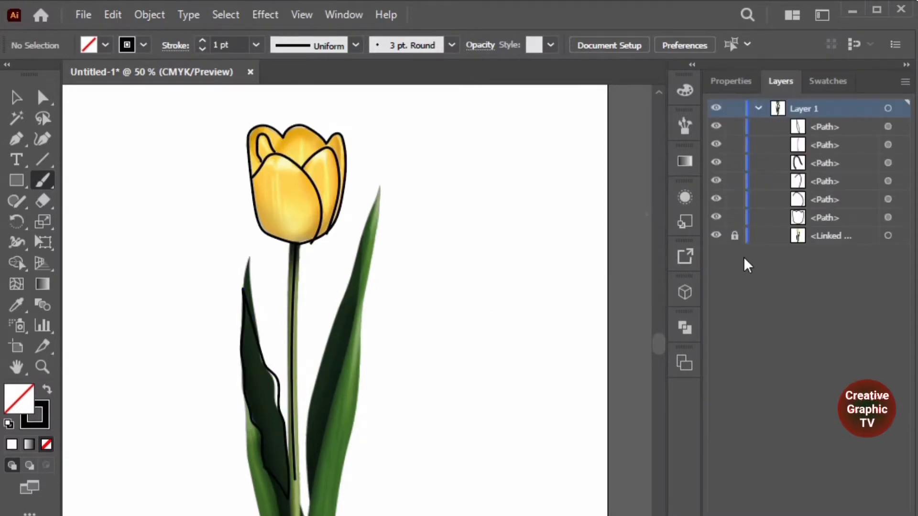
click(716, 236)
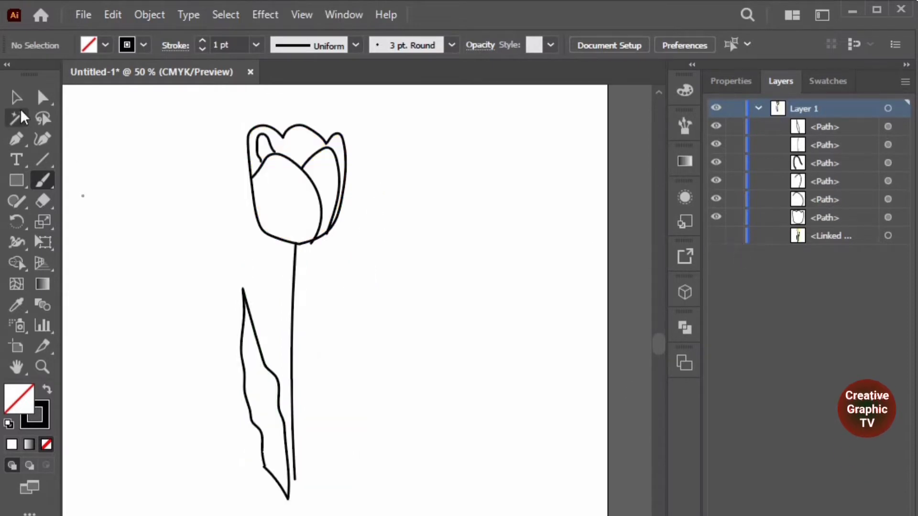
Step: Scale the traced left leaf outline down to a small leaf
key(a)
click(262, 460)
scroll(261, 458, up, 2)
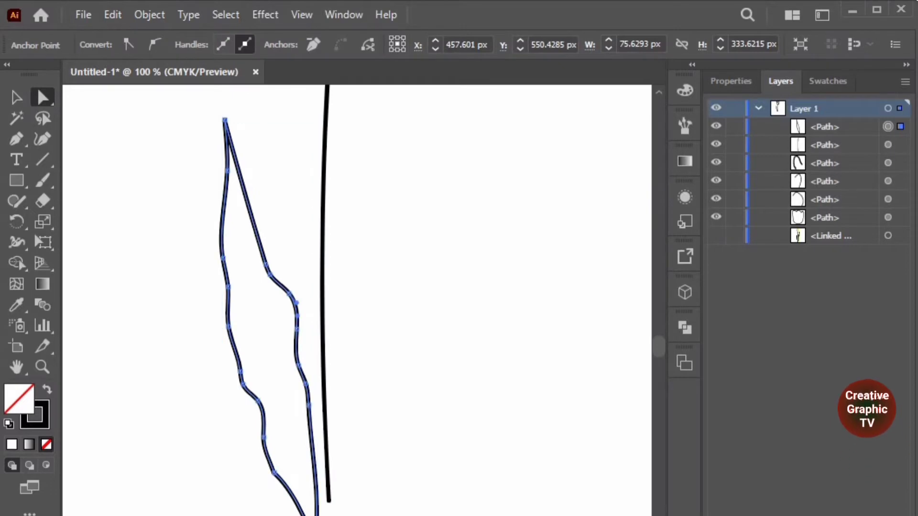
click(16, 98)
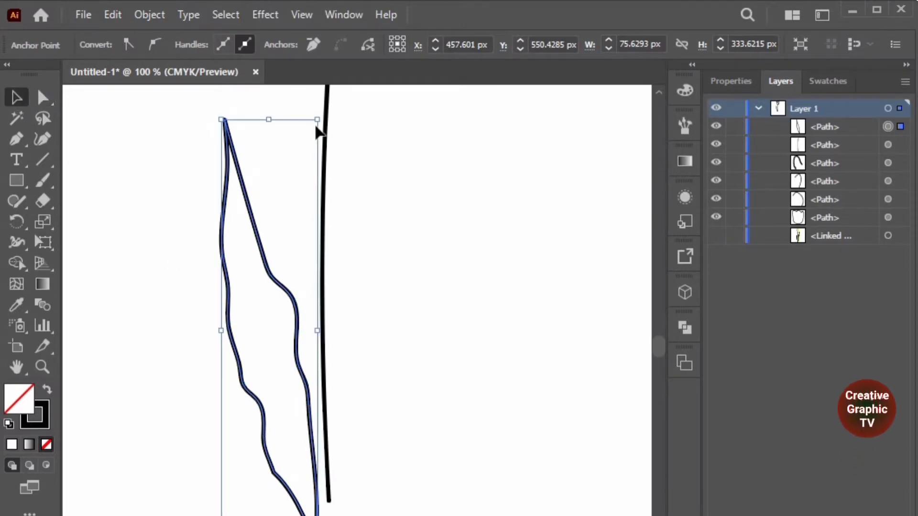
drag(318, 119, 249, 230)
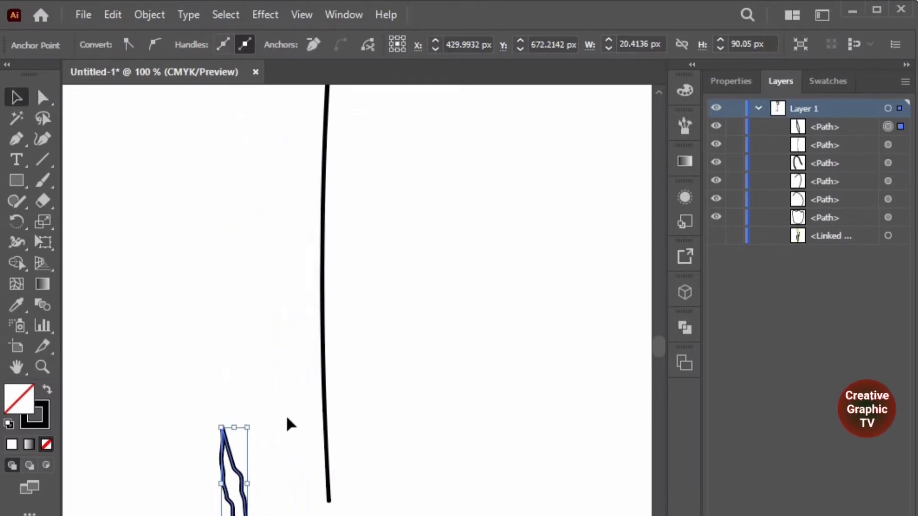
click(283, 449)
Step: Join the thin path's end to the upper branch and close the lower-left junction
scroll(343, 381, up, 3)
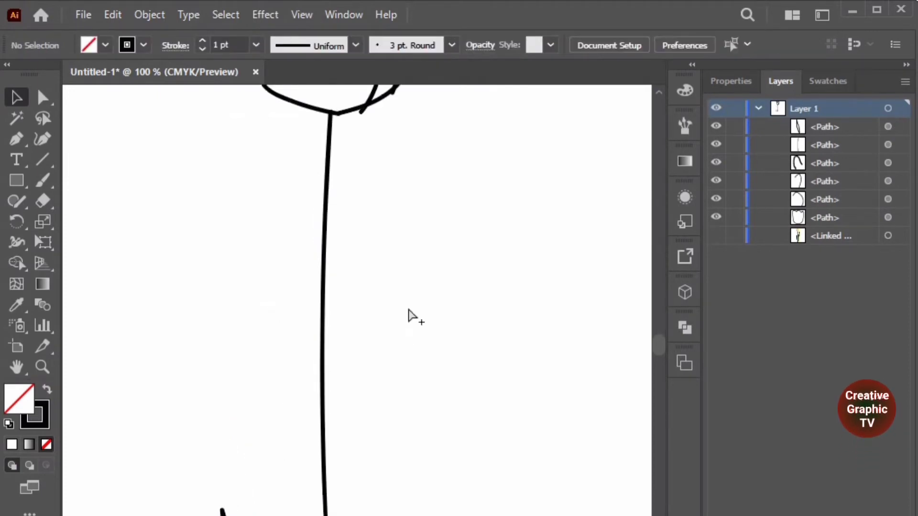
scroll(378, 93, up, 5)
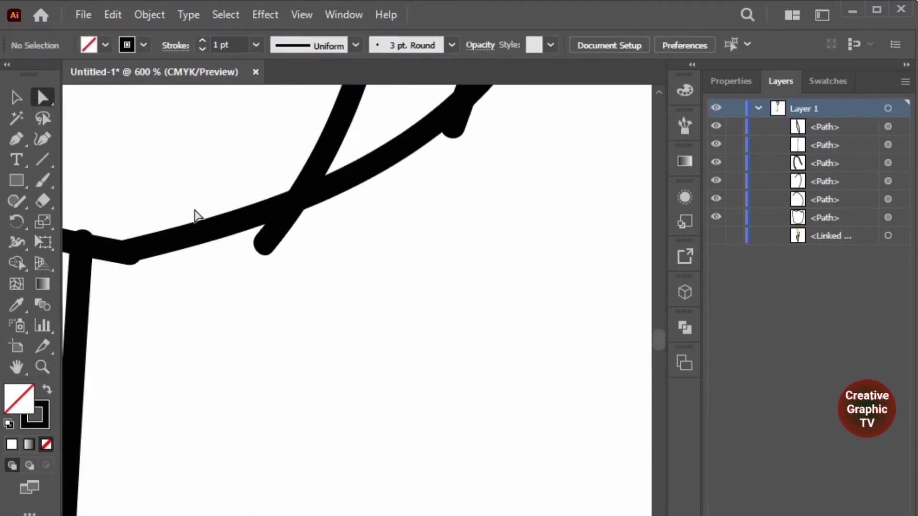
drag(266, 244, 442, 124)
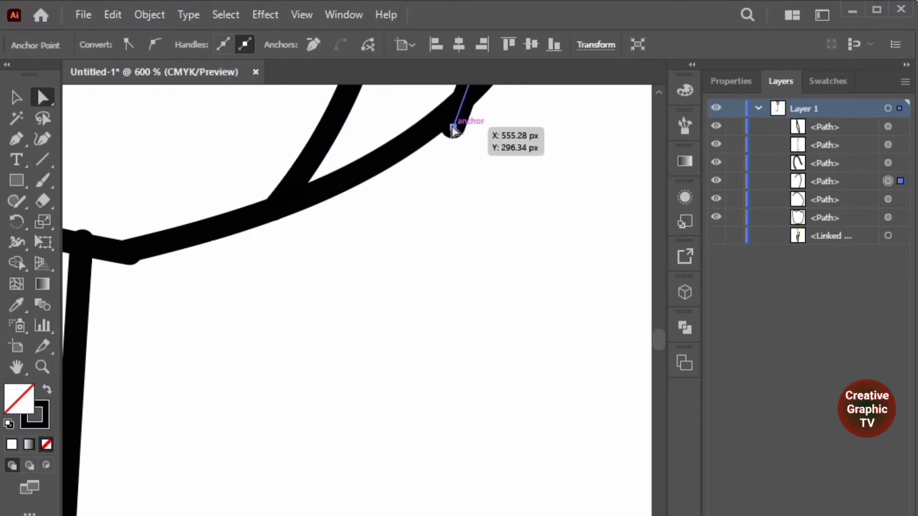
drag(127, 250, 135, 254)
click(191, 312)
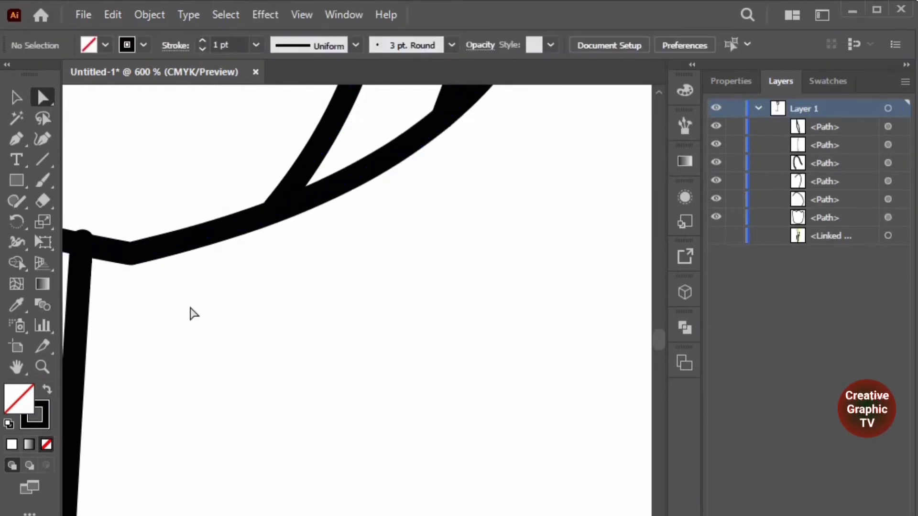
Step: Move the stem's top anchor to meet the petal junction
scroll(387, 416, down, 1)
scroll(384, 410, up, 2)
click(349, 471)
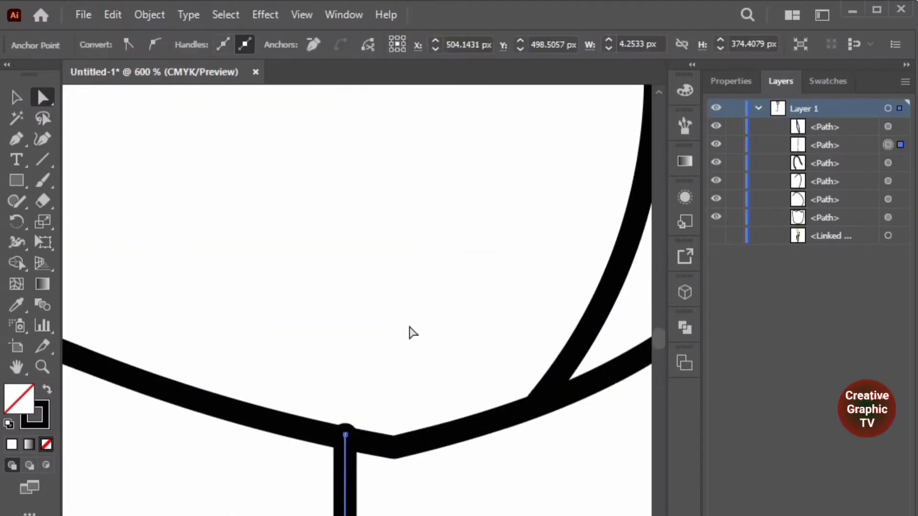
scroll(411, 330, up, 2)
scroll(417, 315, down, 1)
drag(362, 254, 368, 254)
click(486, 333)
scroll(486, 332, down, 5)
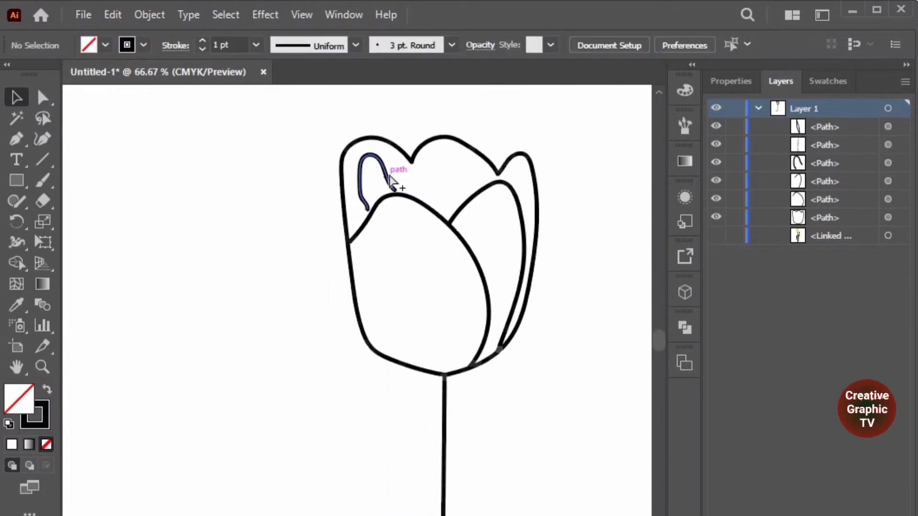
scroll(389, 180, up, 6)
Step: Delete the small inner petal curl
click(380, 181)
drag(375, 180, 395, 202)
click(433, 480)
scroll(353, 348, down, 2)
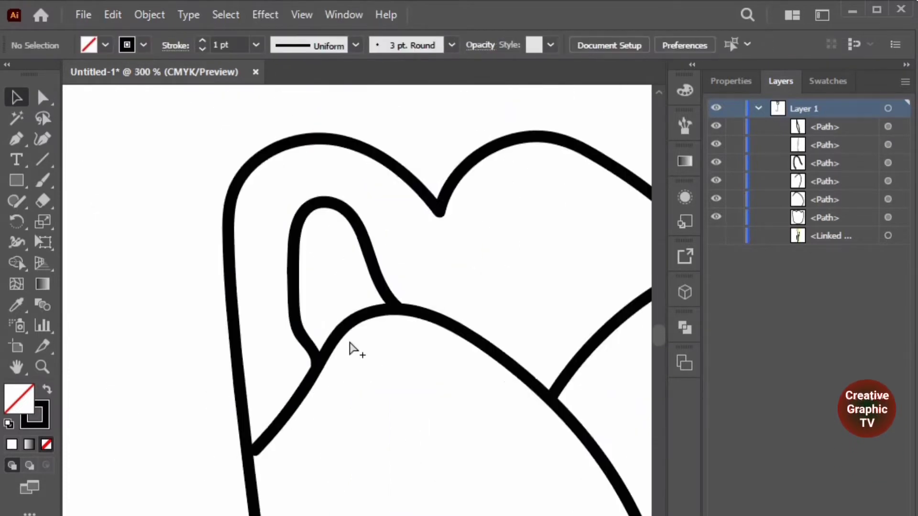
scroll(354, 330, down, 4)
key(Delete)
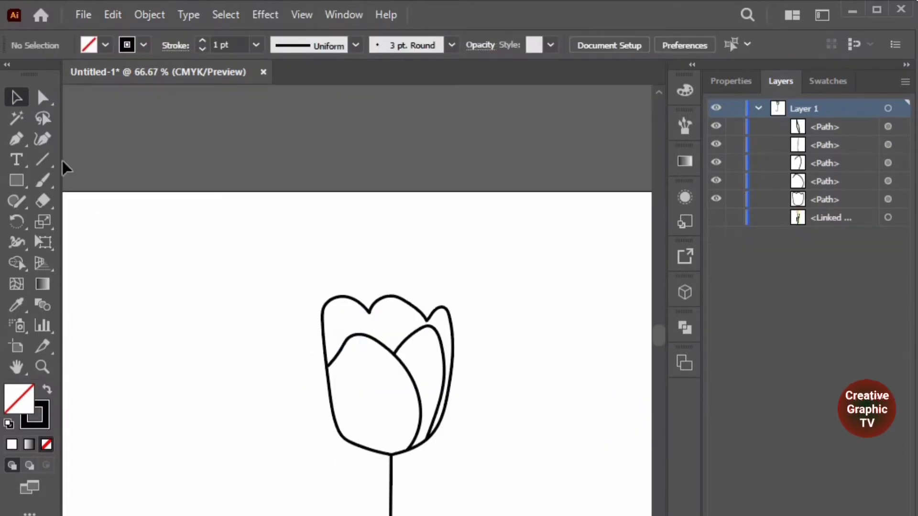
Step: Paint a new curved petal line across the tulip's back petal with the Paintbrush
key(b)
scroll(389, 321, up, 2)
scroll(381, 347, up, 2)
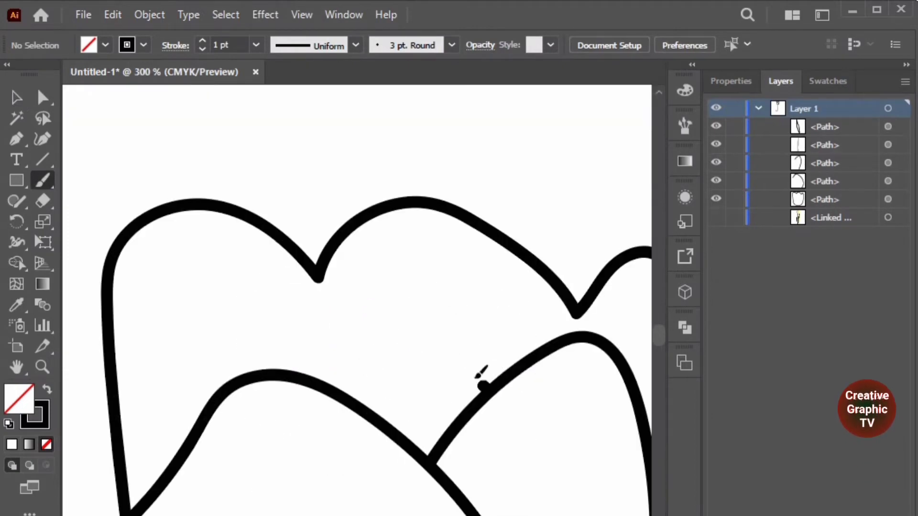
drag(482, 377, 109, 378)
key(v)
scroll(296, 194, down, 4)
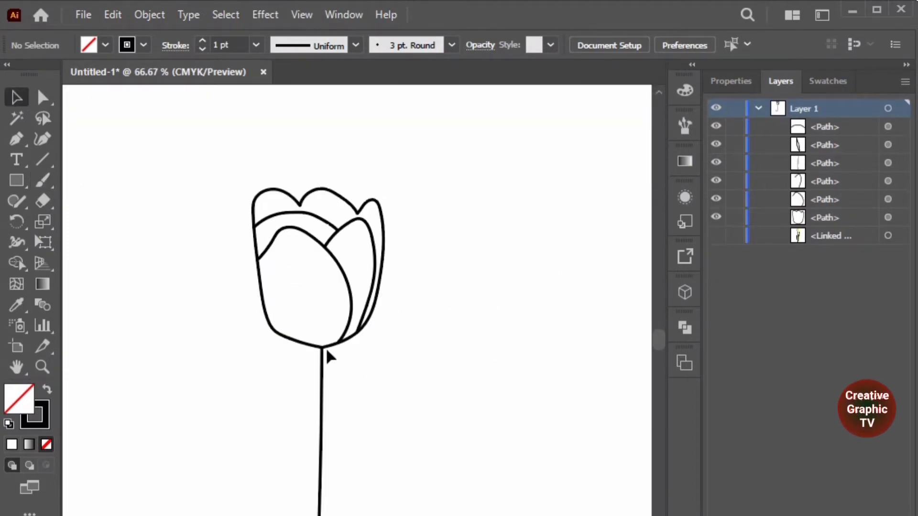
Step: Duplicate the flower and shrink the copy into a small grouped bud
drag(228, 511, 338, 303)
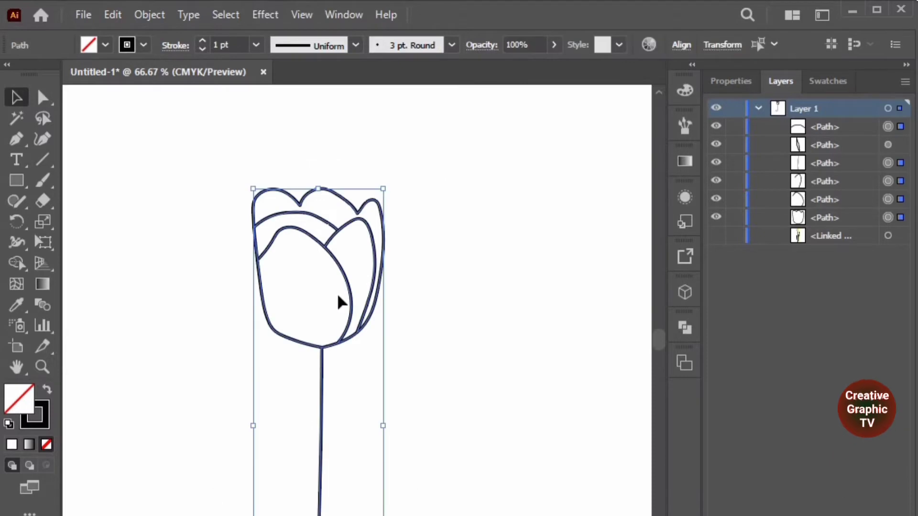
drag(349, 231, 511, 232)
scroll(475, 404, down, 2)
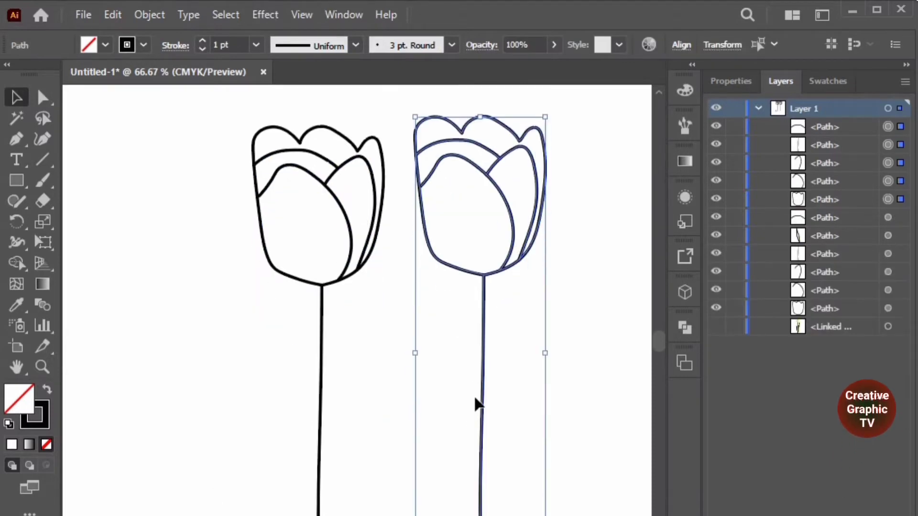
scroll(475, 403, down, 1)
scroll(478, 287, up, 1)
mouse_move(545, 126)
mouse_down()
mouse_move(452, 389)
mouse_move(440, 475)
mouse_move(307, 371)
mouse_up()
right_click(430, 421)
click(503, 169)
Step: Rotate and position the leaf and bud so they lean against the main stem
drag(452, 346, 293, 421)
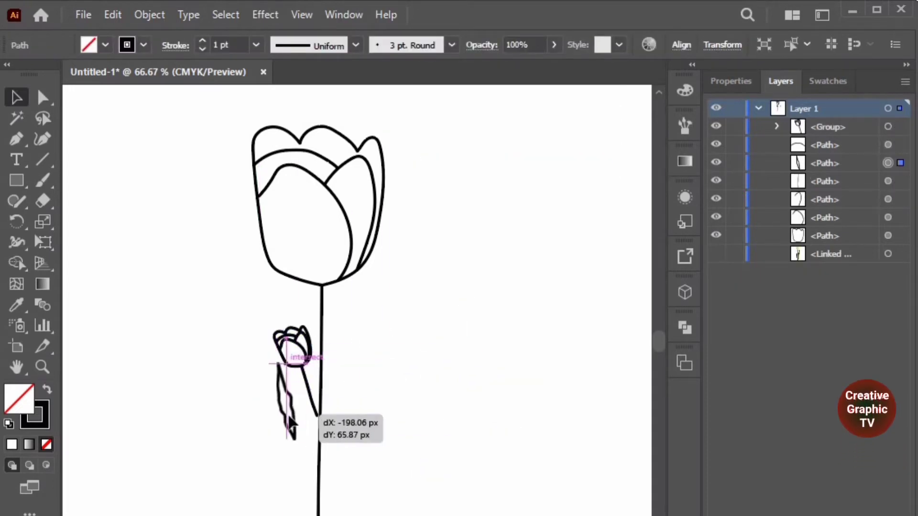
drag(316, 363, 307, 375)
drag(306, 416, 316, 411)
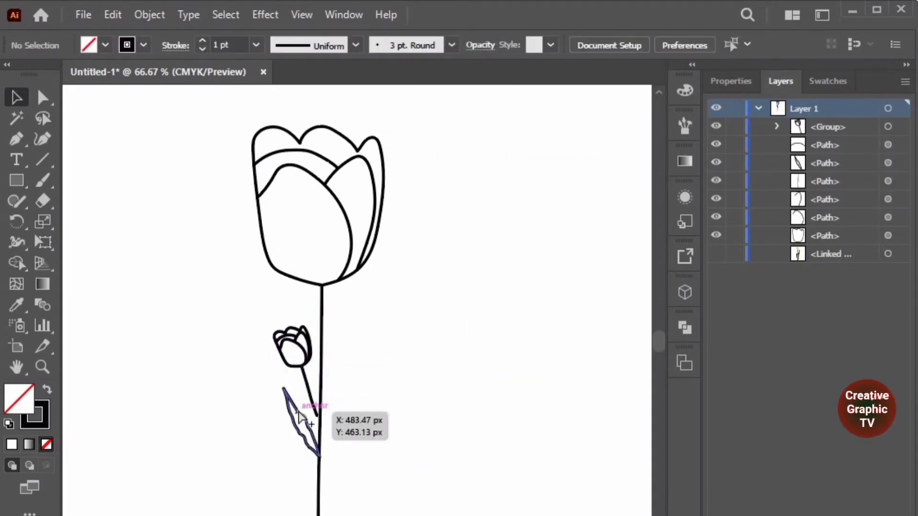
scroll(306, 421, up, 2)
drag(373, 354, 368, 349)
drag(373, 407, 371, 399)
scroll(460, 409, up, 5)
click(356, 260)
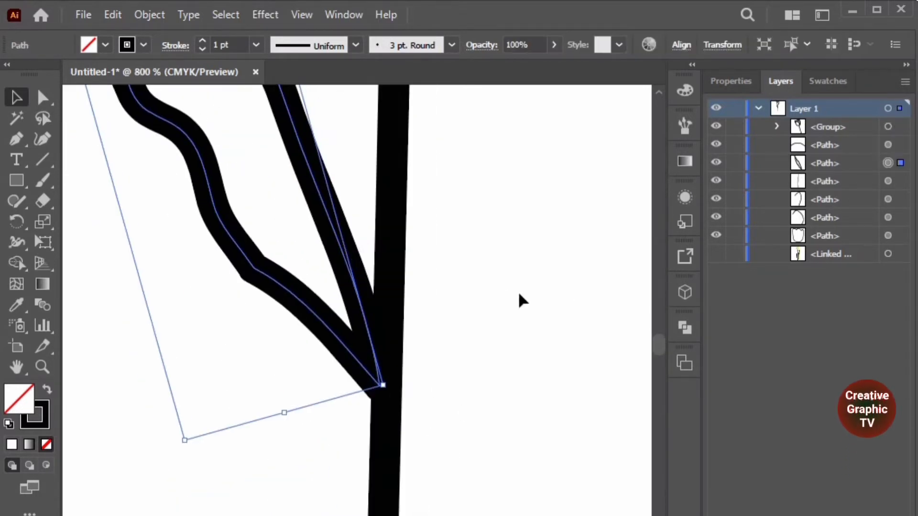
key(ctrl+1)
click(368, 176)
Step: Make a mirrored copy of the bud and attach it to the opposite side of the stem
click(727, 81)
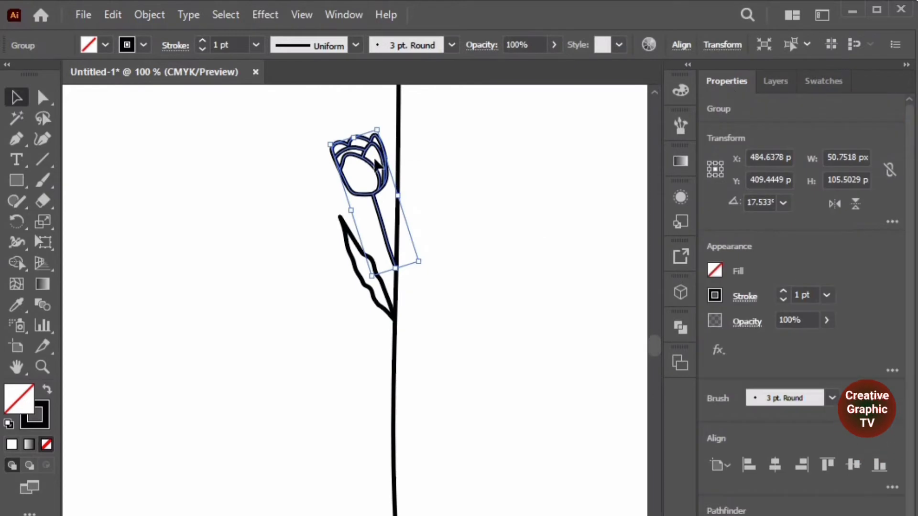
right_click(376, 160)
click(621, 416)
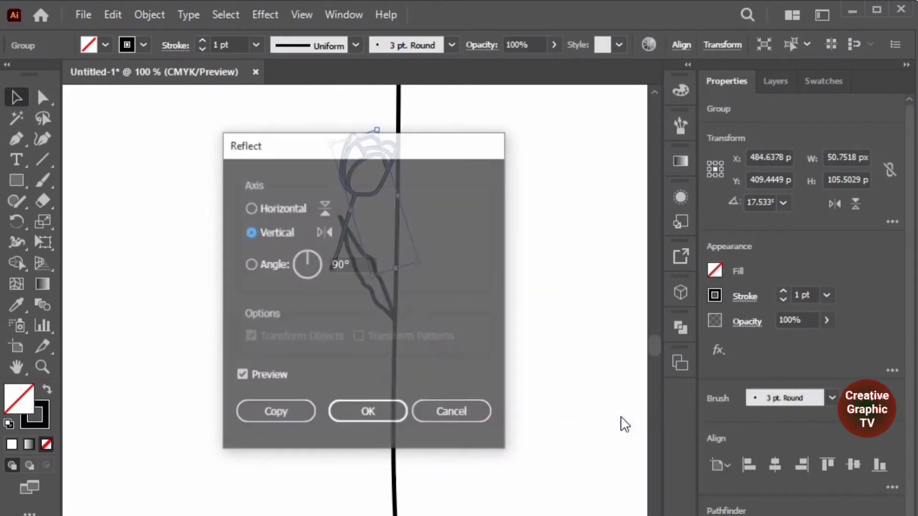
click(275, 411)
drag(338, 262, 551, 361)
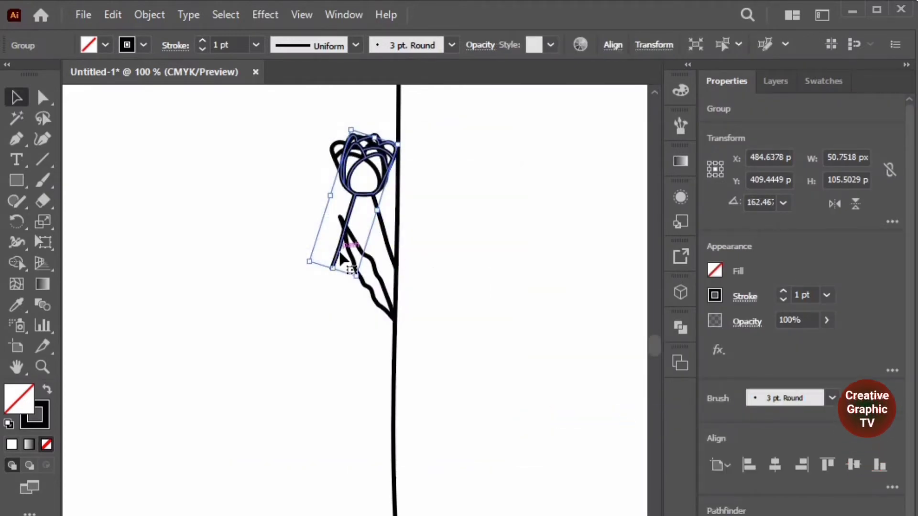
key(ctrl+plus)
key(ctrl+plus)
key(ctrl+plus)
key(ctrl+minus)
key(ctrl+minus)
key(ctrl+minus)
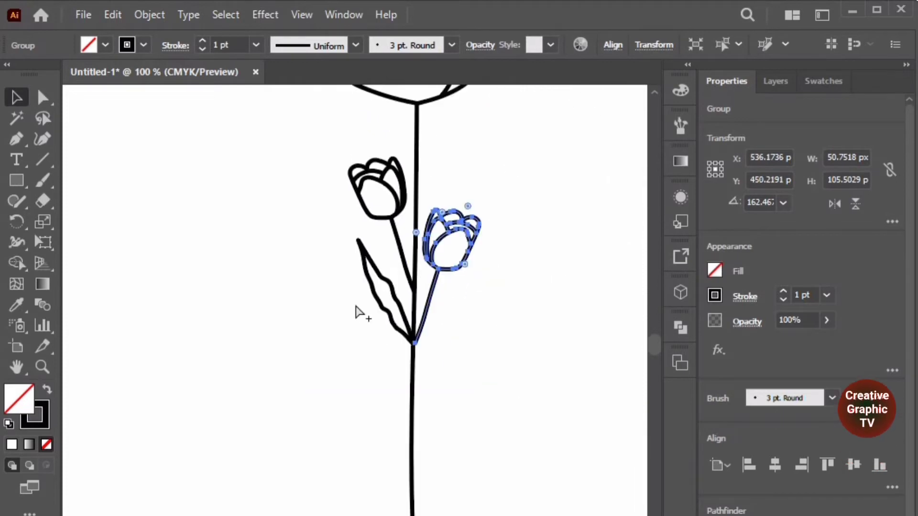
click(359, 312)
drag(433, 312, 429, 329)
Step: Mirror a copy of the leaf and fit it against the lower stem
click(381, 293)
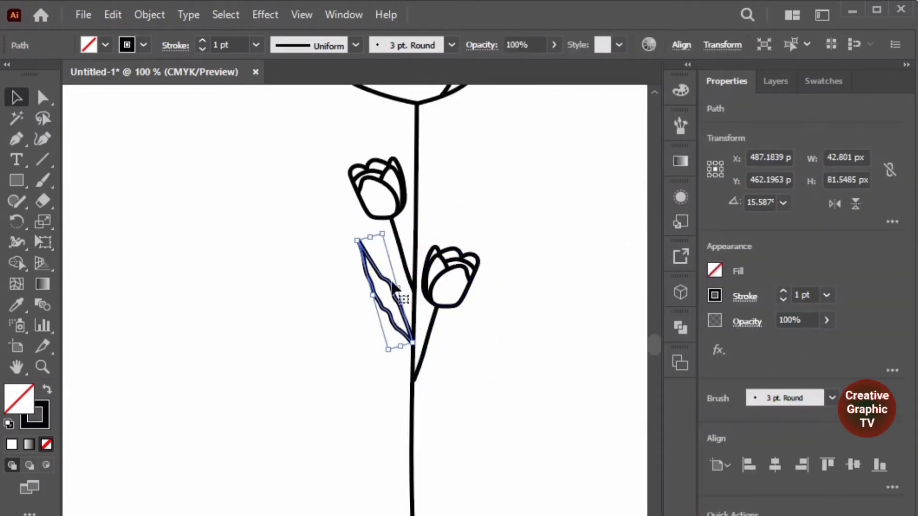
right_click(391, 306)
click(598, 459)
click(274, 469)
drag(383, 305, 375, 337)
key(ctrl+plus)
key(ctrl+plus)
key(ctrl+plus)
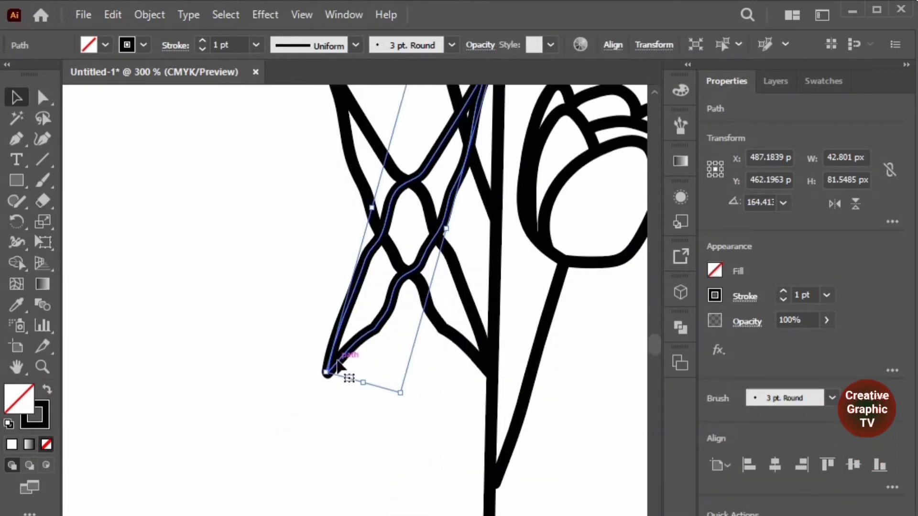
drag(335, 371, 495, 260)
drag(495, 218, 445, 424)
key(ctrl+minus)
key(ctrl+minus)
key(ctrl+minus)
click(500, 430)
Step: Duplicate the upper-left leaf down to the base of the stem
click(447, 436)
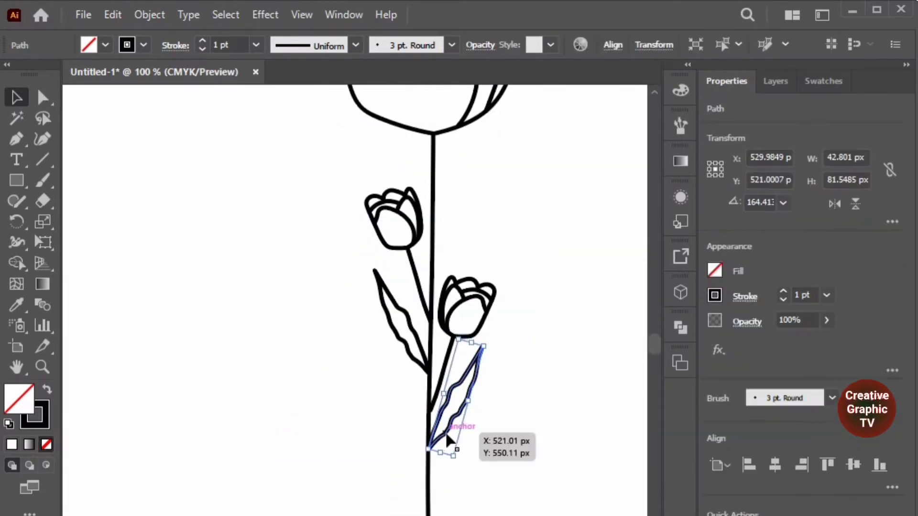
click(500, 429)
drag(428, 372, 429, 454)
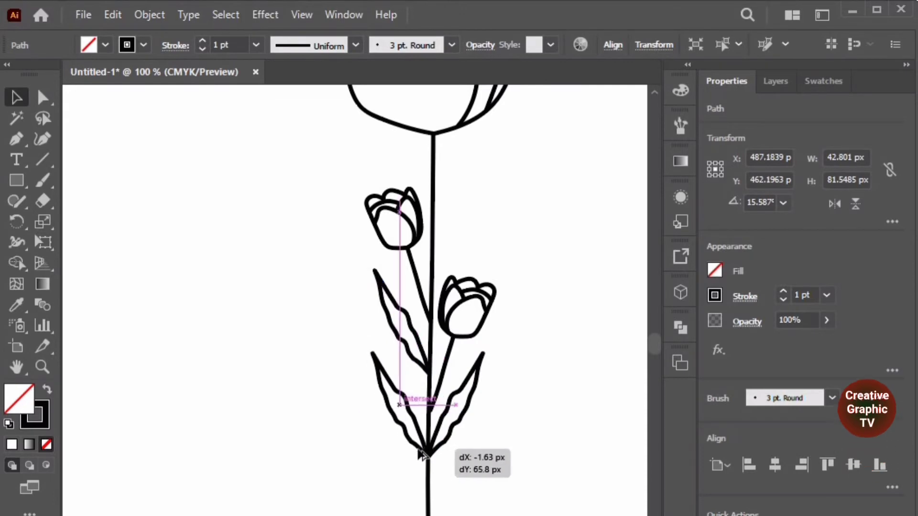
click(504, 497)
key(ctrl+minus)
key(ctrl+minus)
key(ctrl+minus)
Step: Clear the selection and select the large top tulip head
key(shift+e)
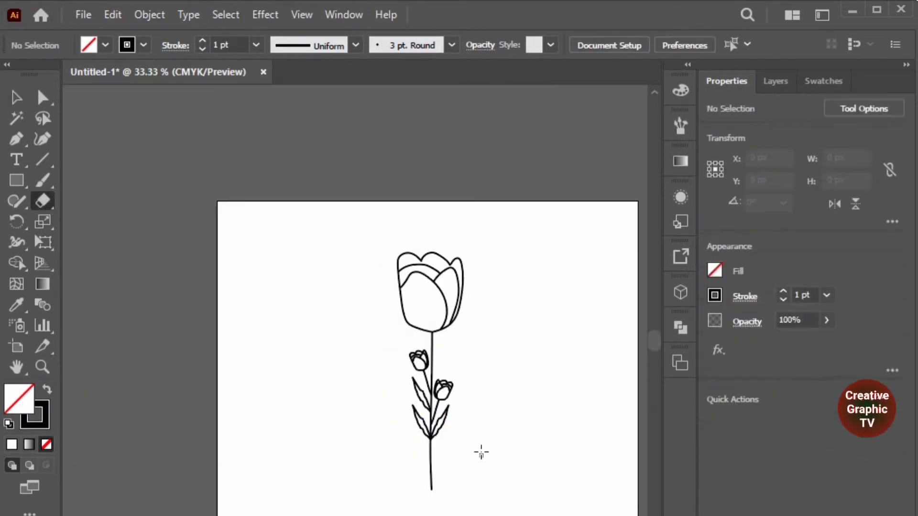
click(431, 476)
scroll(437, 468, up, 2)
scroll(418, 477, up, 4)
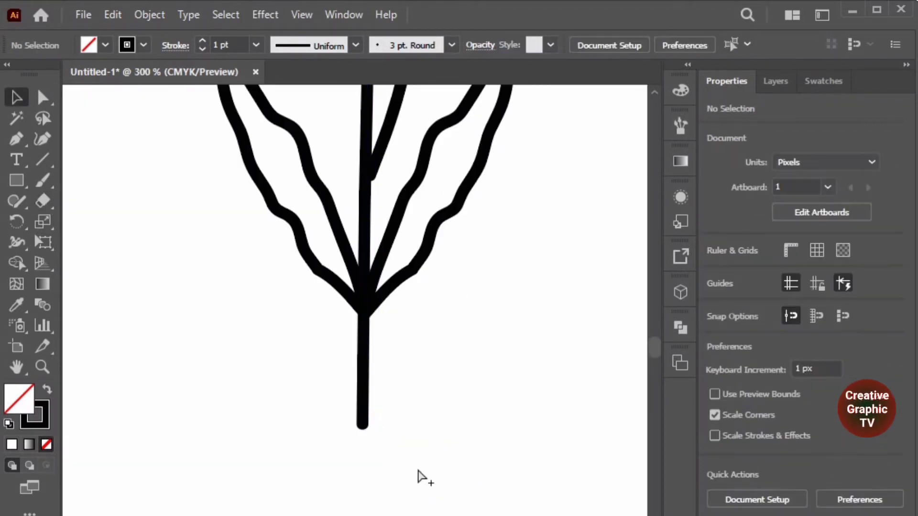
scroll(508, 385, up, 2)
click(365, 205)
scroll(455, 215, down, 5)
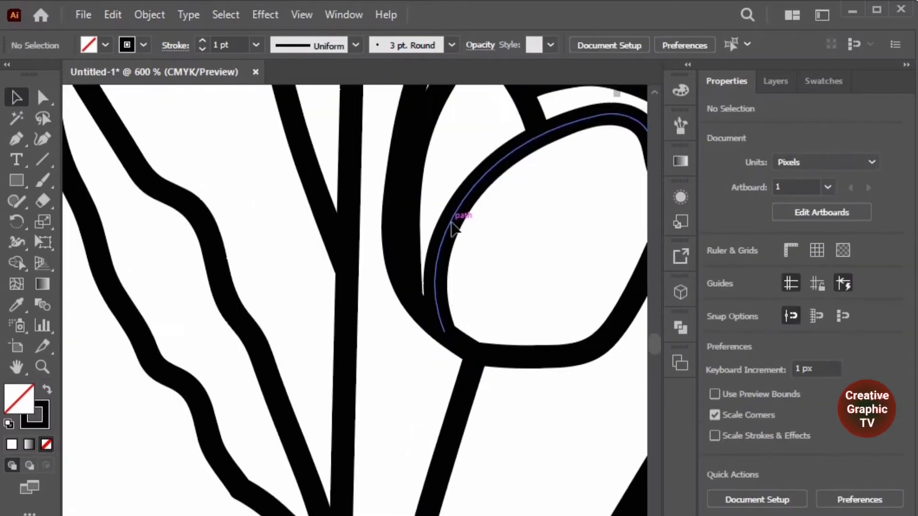
scroll(454, 228, down, 7)
scroll(454, 228, down, 1)
scroll(519, 139, up, 1)
click(351, 263)
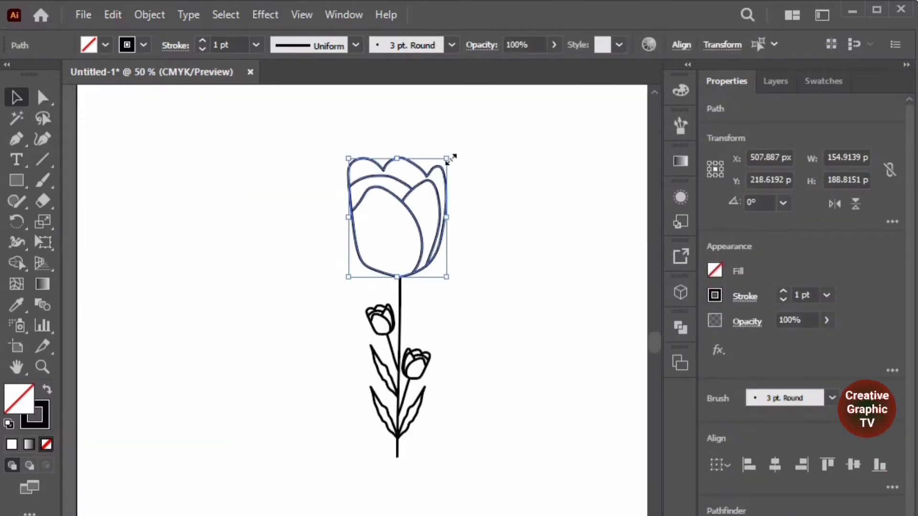
Step: Scale the tulip head down and set it on the top of the stem
drag(448, 160, 421, 202)
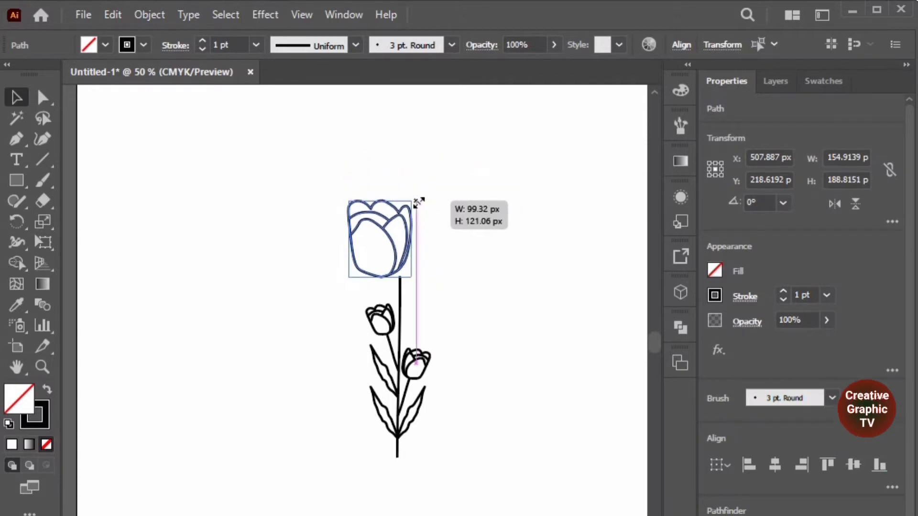
drag(418, 202, 400, 224)
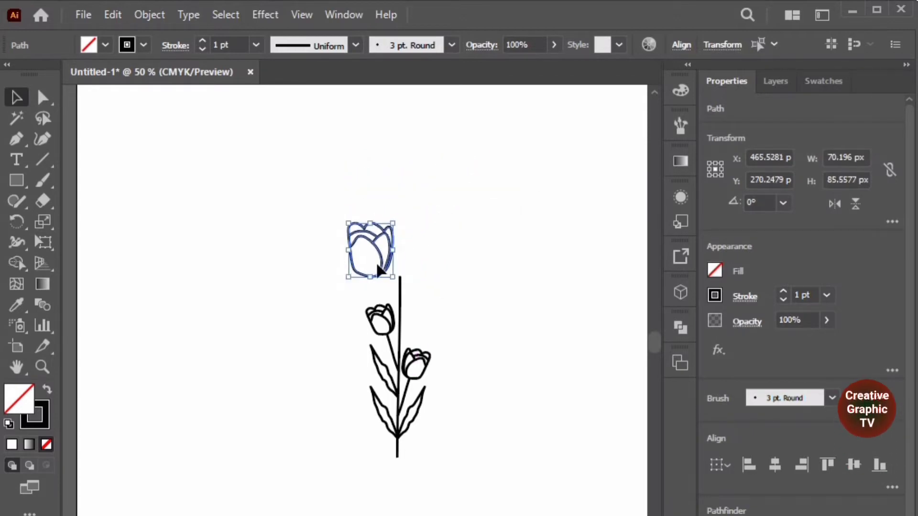
scroll(395, 270, up, 1)
scroll(420, 276, up, 2)
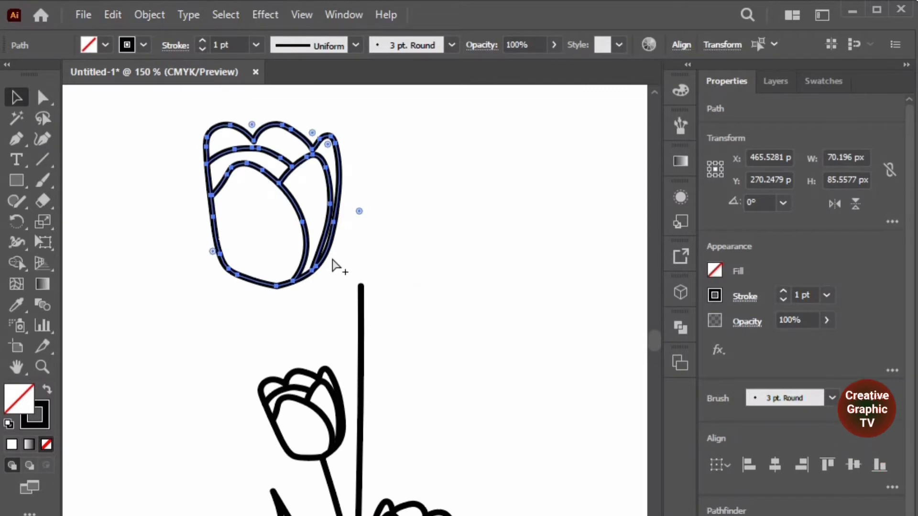
mouse_move(294, 287)
mouse_down()
mouse_move(371, 274)
mouse_move(383, 288)
mouse_up()
click(431, 319)
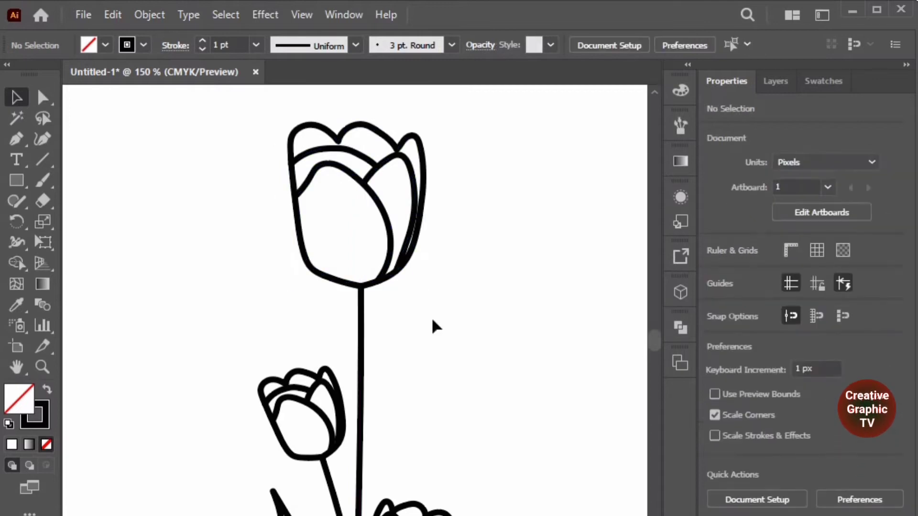
Step: Toggle between the active stroke and fill colours
key(x)
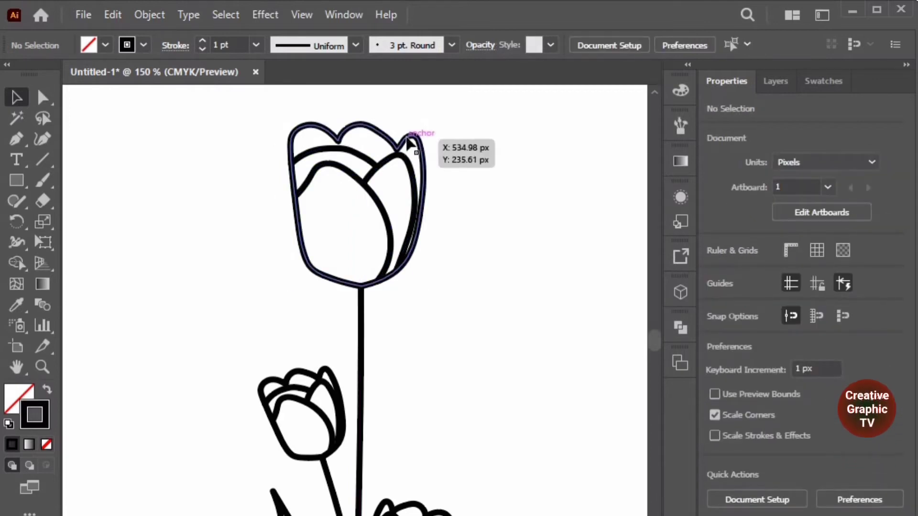
scroll(408, 135, up, 3)
scroll(397, 173, up, 2)
scroll(387, 206, down, 3)
key(x)
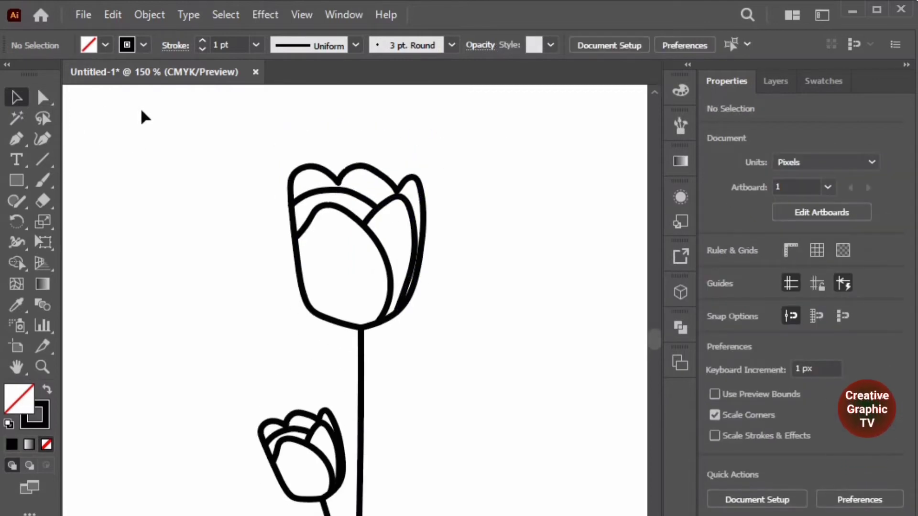
scroll(308, 125, up, 1)
scroll(527, 245, up, 2)
Step: Draw a tall rounded rectangle around the tulip with fully rounded pill ends
click(50, 100)
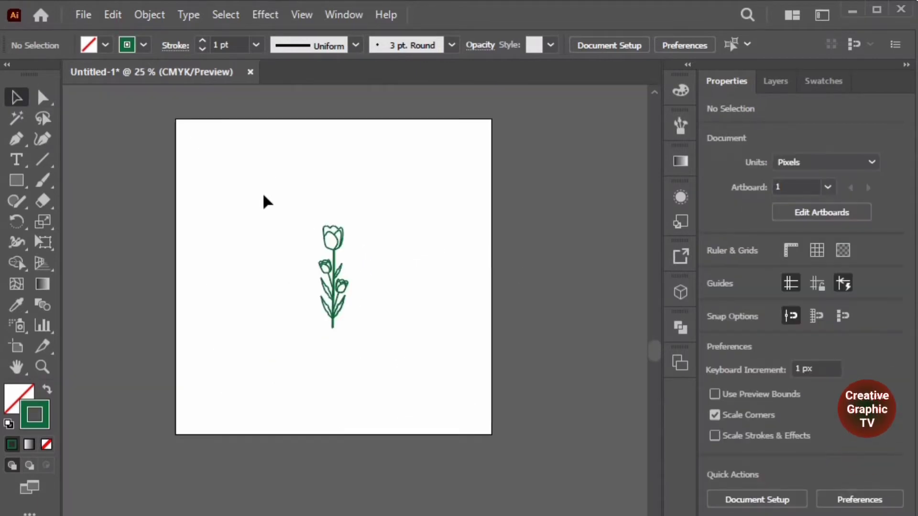
scroll(300, 182, up, 1)
scroll(299, 183, up, 1)
click(19, 181)
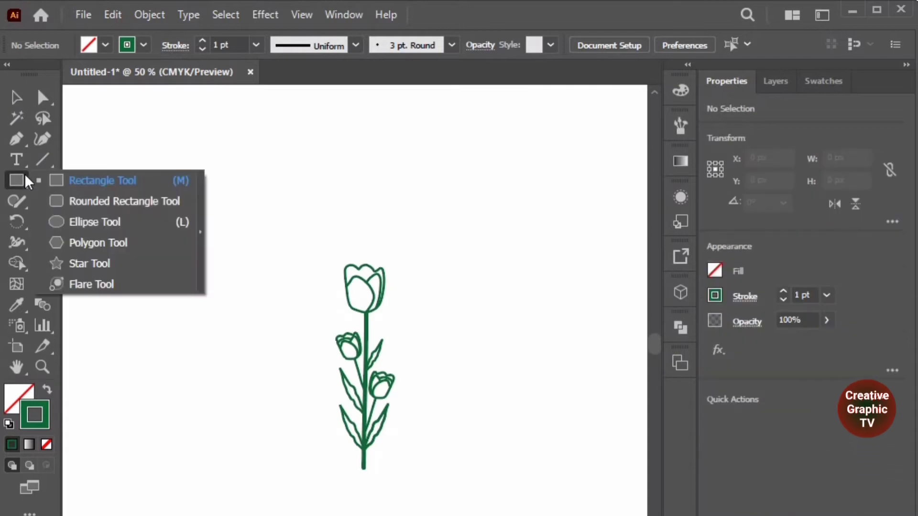
click(93, 202)
drag(273, 205, 465, 514)
drag(444, 220, 391, 303)
click(29, 164)
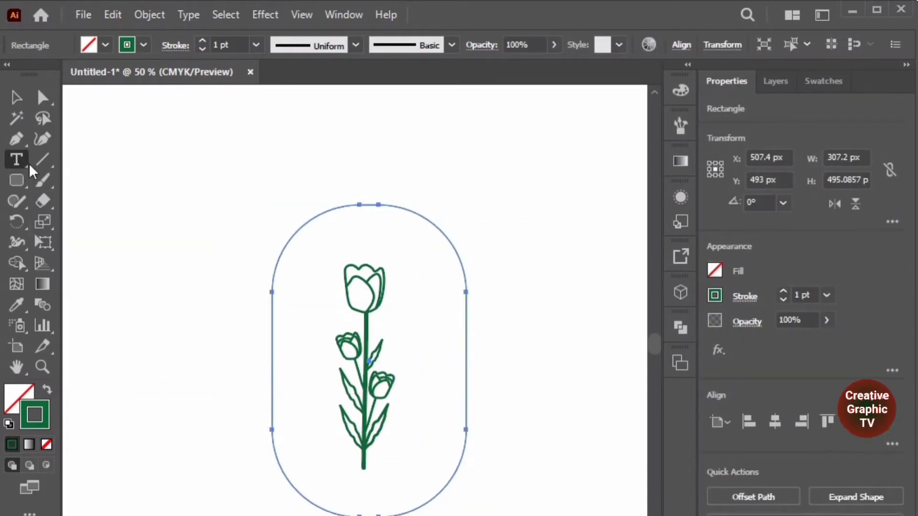
click(167, 153)
Step: Type 'Botanical logo' and style it 72 pt Montserrat ExtraBold
text(Bo)
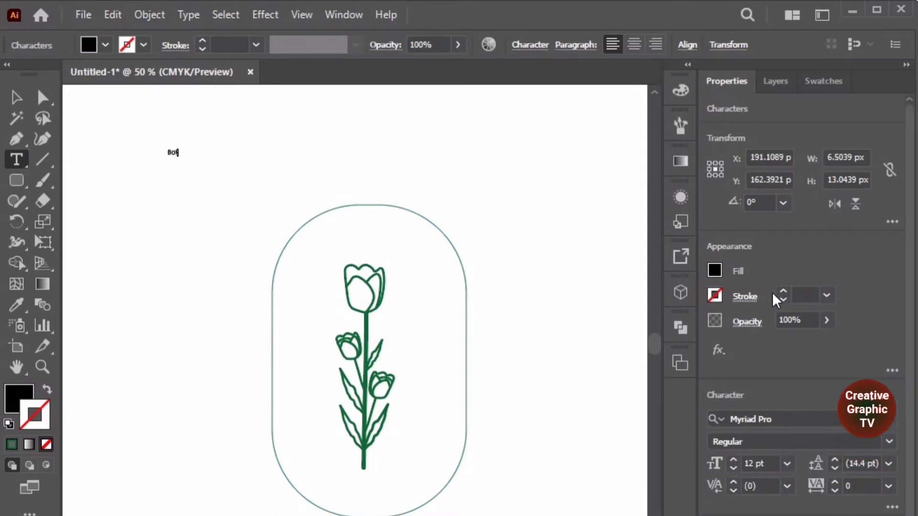
text(tanical logo)
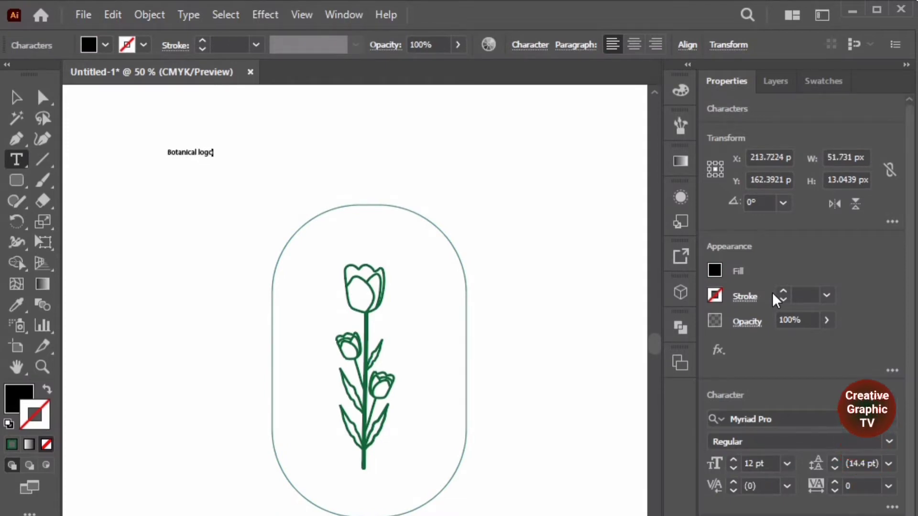
click(16, 98)
click(787, 463)
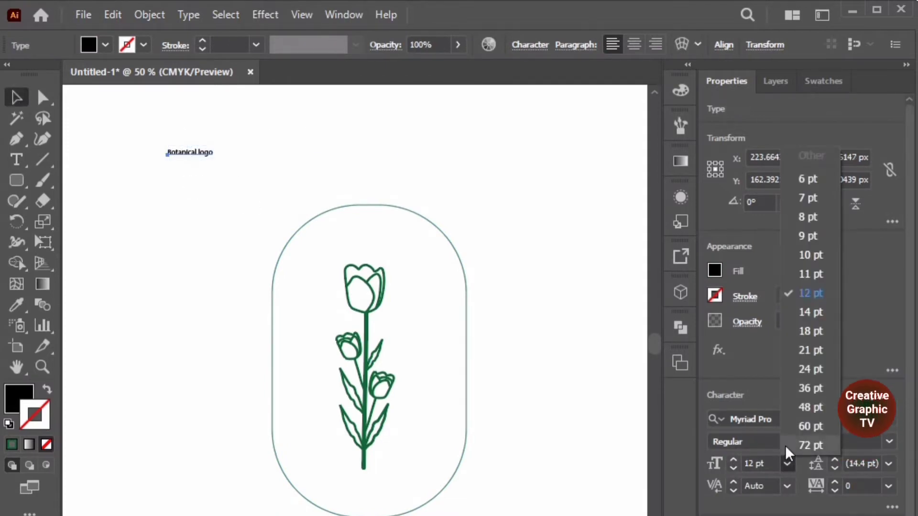
click(810, 445)
scroll(885, 300, down, 3)
click(888, 311)
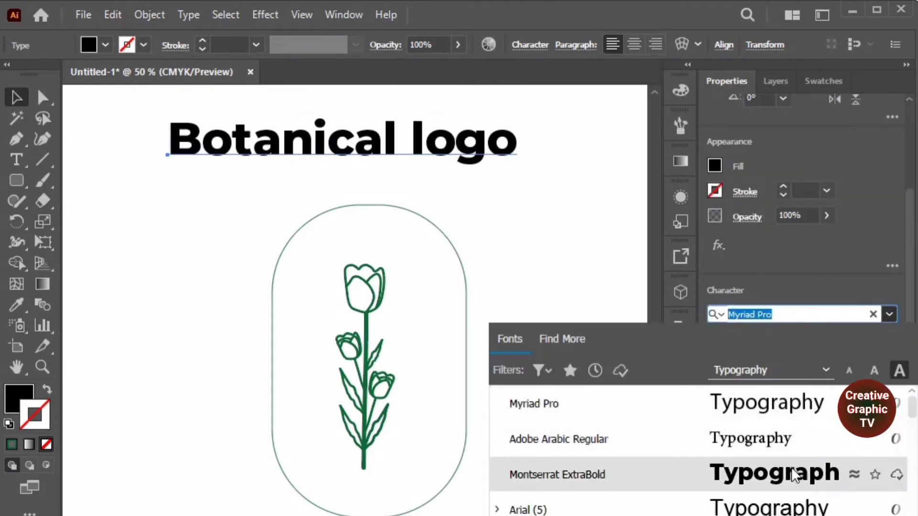
click(792, 474)
Step: Replace the heading text with 'BOTANICAL', correcting the typo
triple_click(242, 158)
text(BOTANIV)
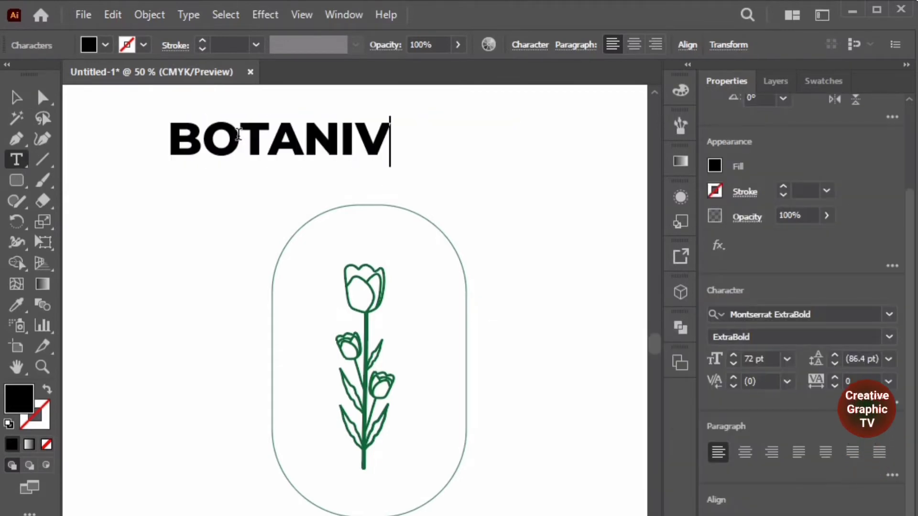
text(CAL)
key(BackSpace)
key(BackSpace)
key(BackSpace)
text(CAL)
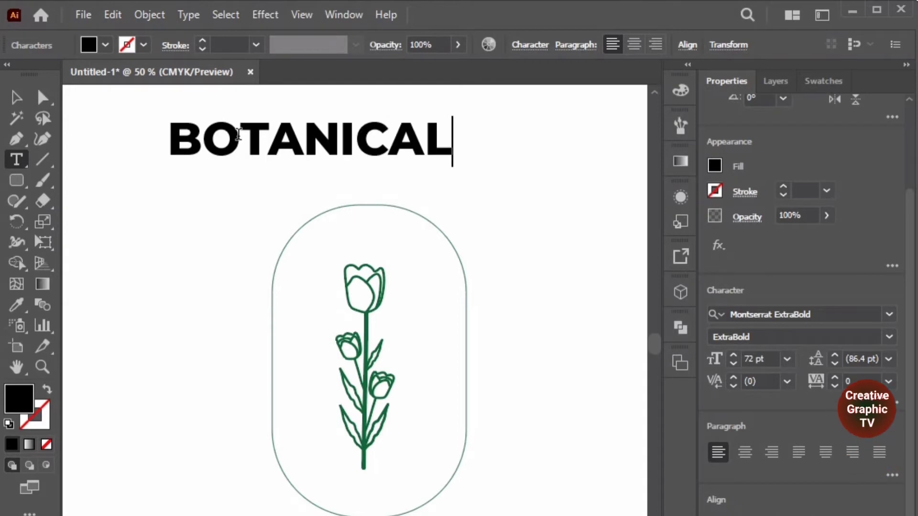
key(ctrl+minus)
key(ctrl+minus)
key(ctrl+minus)
Step: Group all parts of the tulip artwork
key(v)
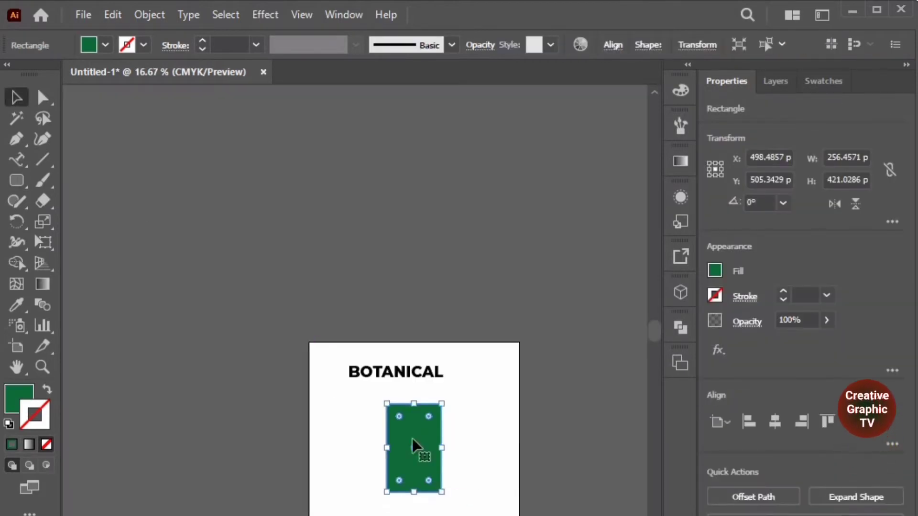
drag(412, 438, 487, 438)
click(414, 445)
right_click(420, 449)
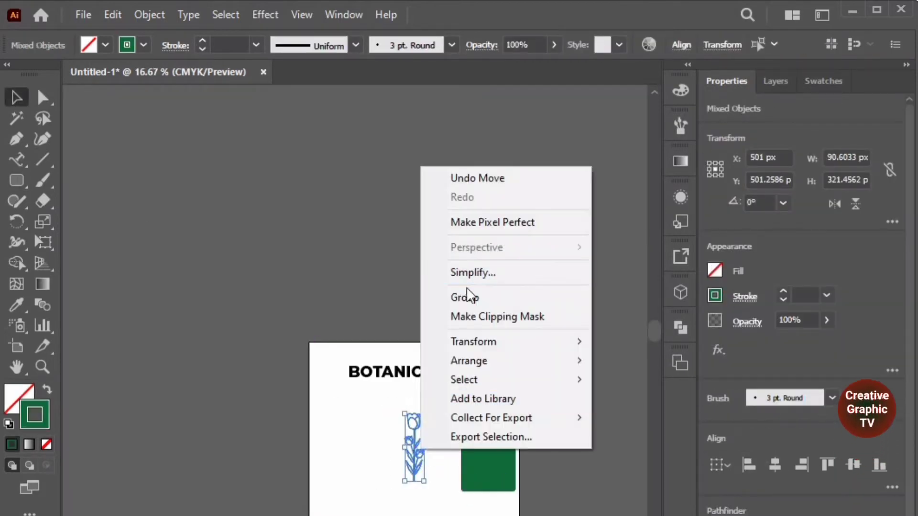
click(467, 297)
Step: Move the green rounded rectangle over the tulip and swap it to a green outline
click(497, 430)
mouse_move(507, 421)
mouse_down()
mouse_move(432, 420)
mouse_move(402, 477)
mouse_up()
key(ctrl+plus)
key(ctrl+plus)
click(516, 463)
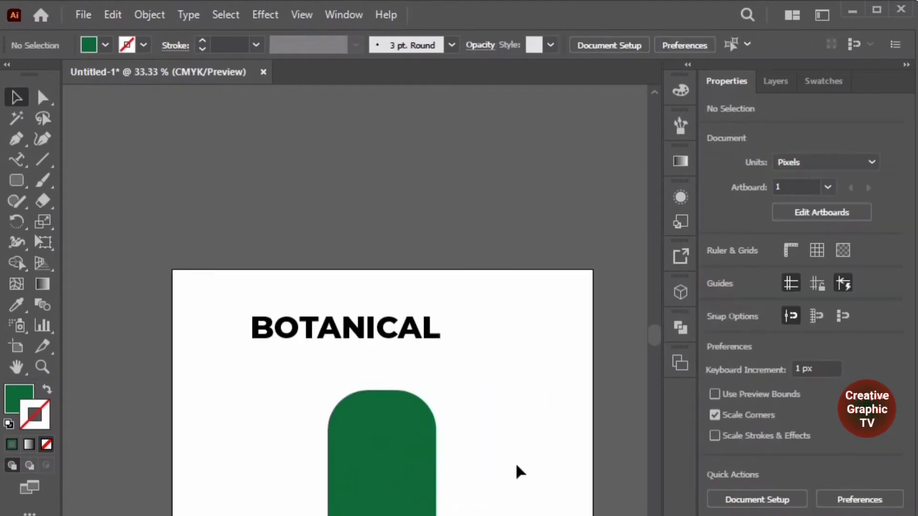
click(413, 420)
click(48, 391)
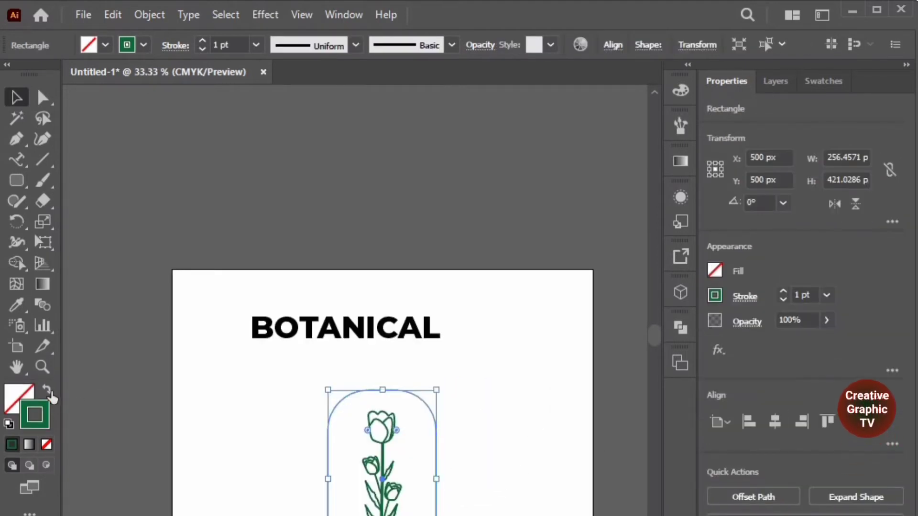
click(483, 423)
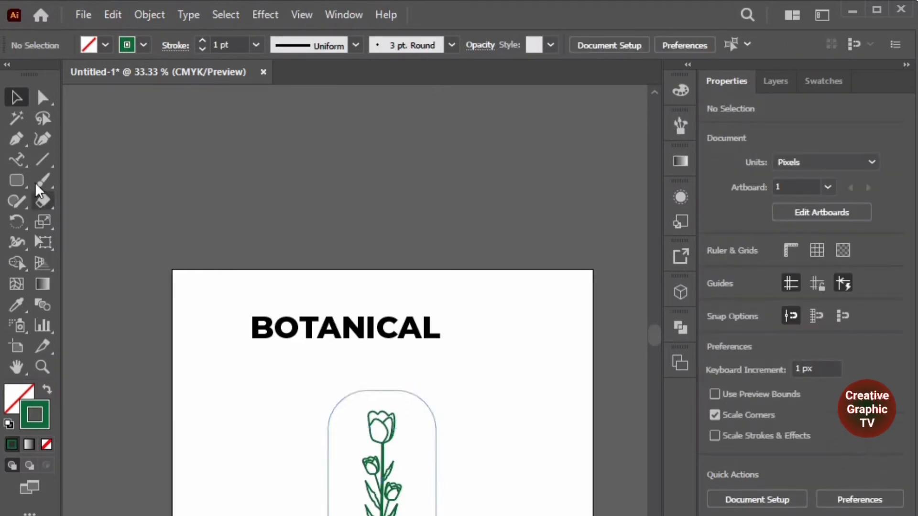
click(348, 399)
click(414, 492)
Step: Duplicate the pill outline and run BOTANICAL along its top arch, centred
mouse_move(334, 430)
mouse_down()
mouse_move(257, 452)
mouse_move(211, 447)
mouse_up()
click(371, 388)
key(shift+c)
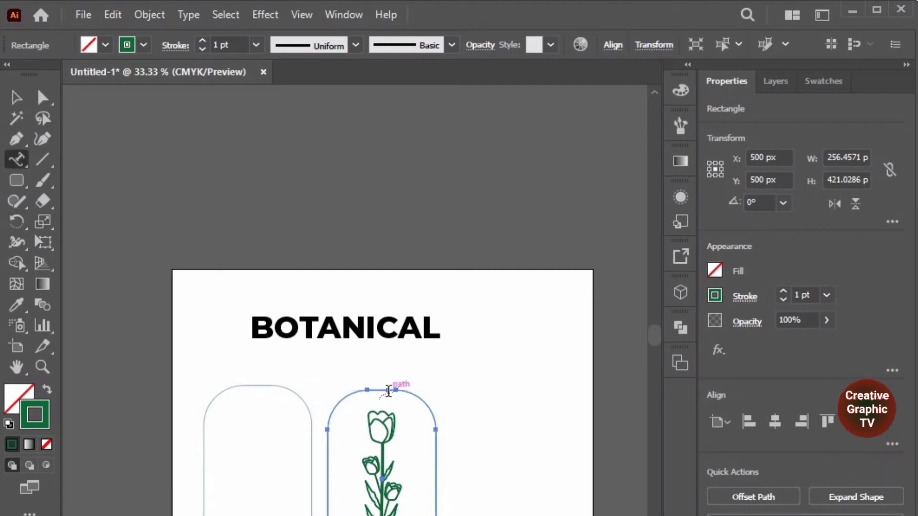
click(376, 390)
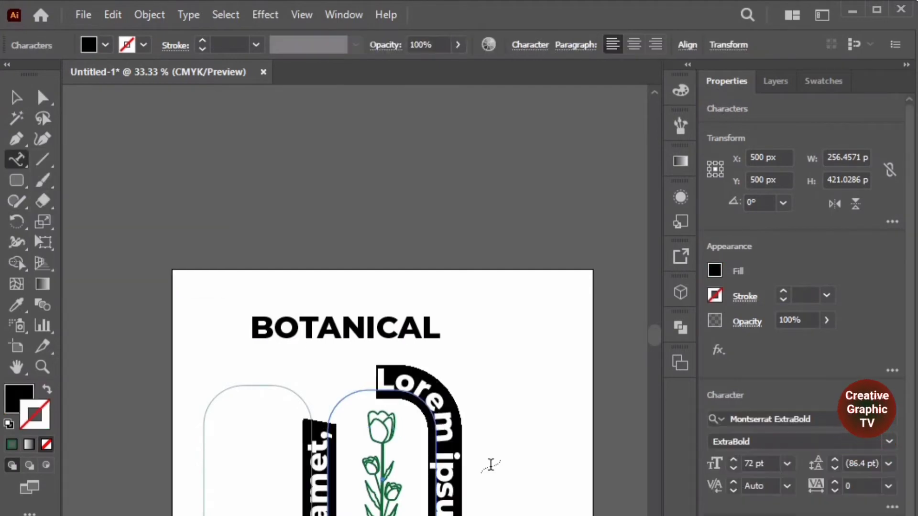
text(BOTANICA)
key(Escape)
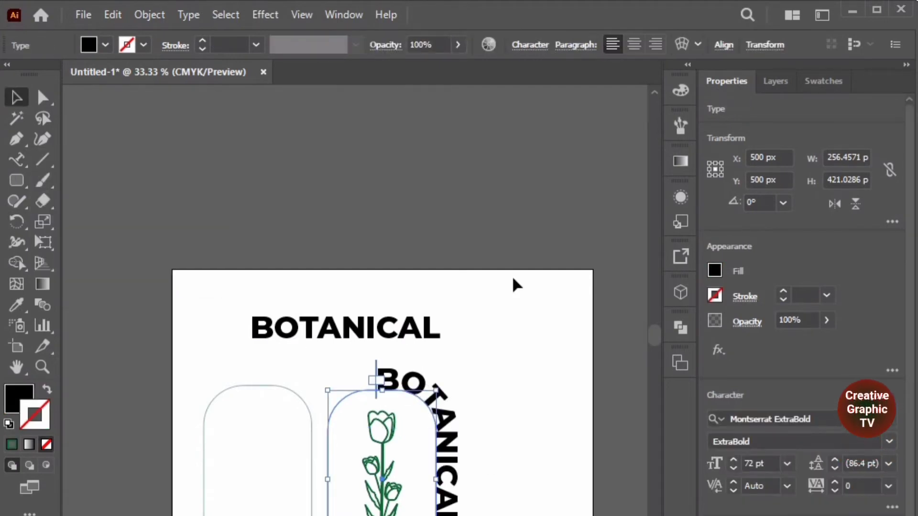
scroll(386, 511, down, 3)
mouse_move(388, 509)
mouse_down()
mouse_move(462, 355)
mouse_move(442, 346)
mouse_up()
key(ctrl+z)
Step: Give the arched BOTANICAL text a green fill and no stroke
click(13, 442)
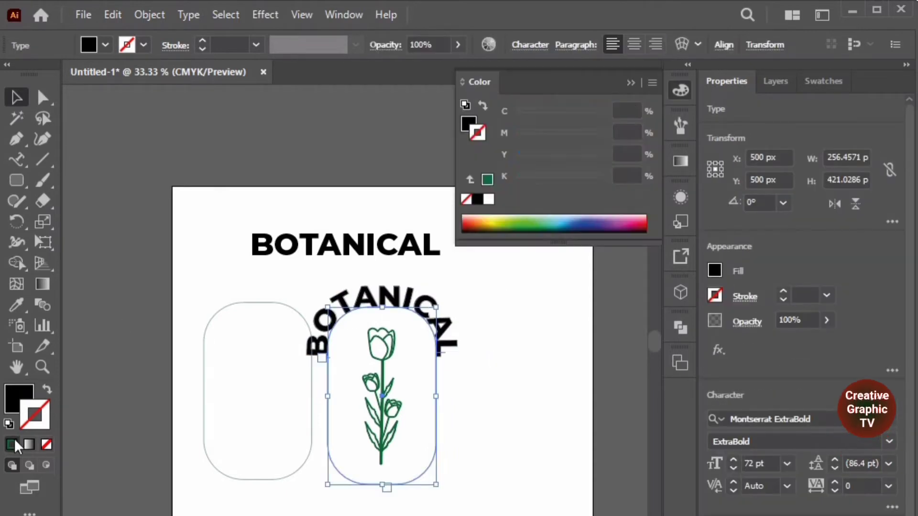
click(47, 389)
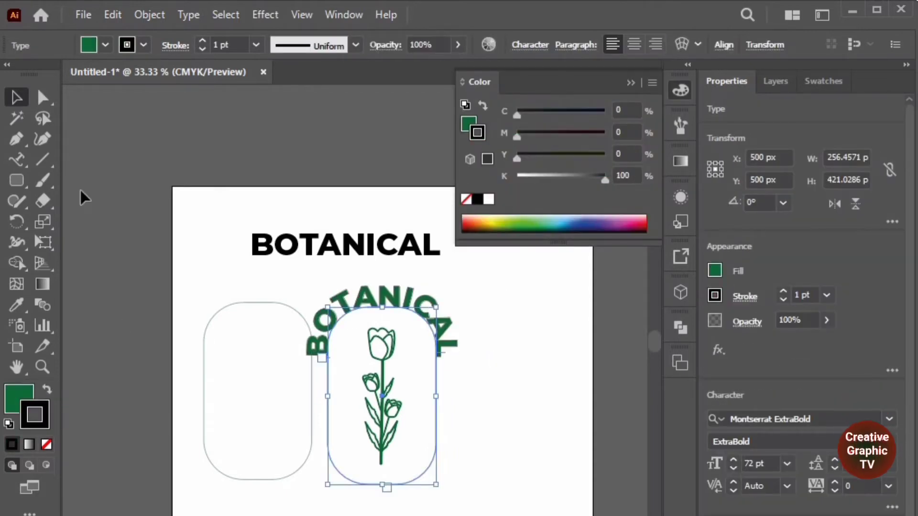
click(513, 359)
click(425, 315)
double_click(38, 418)
click(710, 282)
click(466, 199)
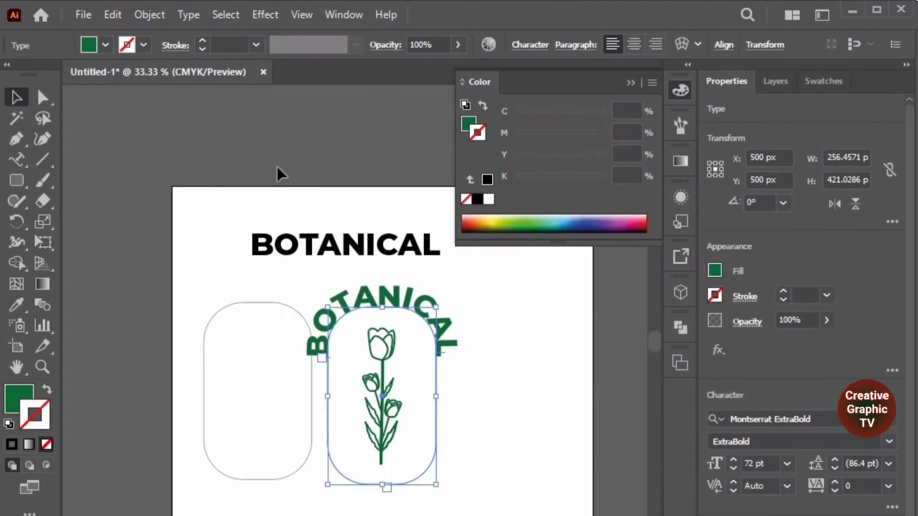
click(217, 291)
Step: Lock the tulip artwork and move the rounded rectangle around it as a frame
drag(245, 300, 379, 303)
click(113, 14)
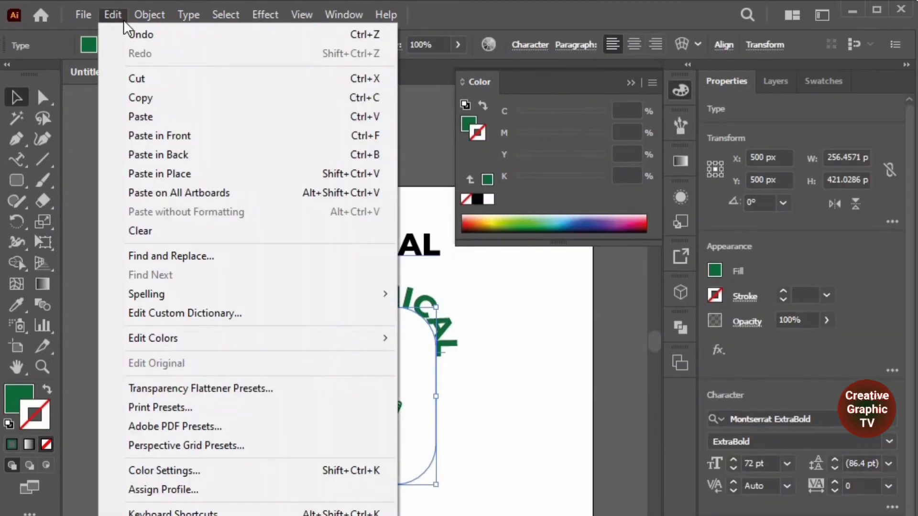
click(459, 127)
click(376, 466)
click(149, 14)
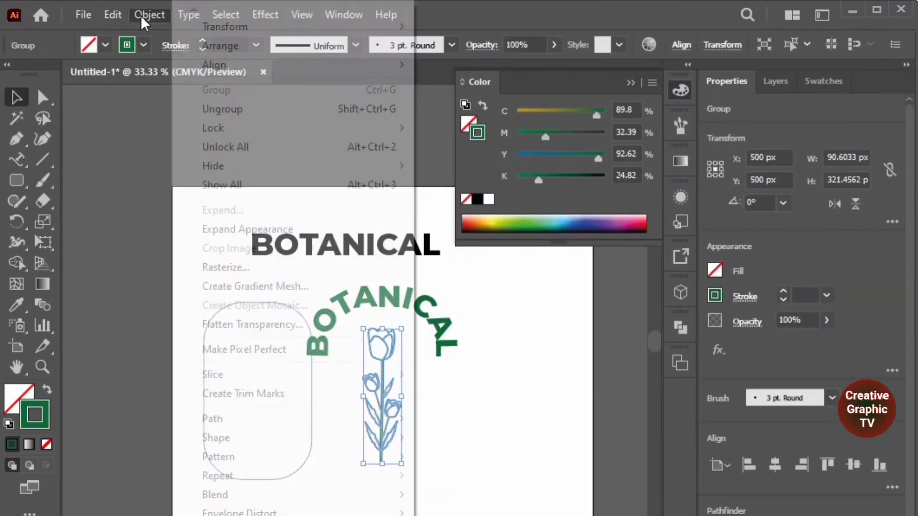
click(451, 128)
drag(260, 391, 383, 398)
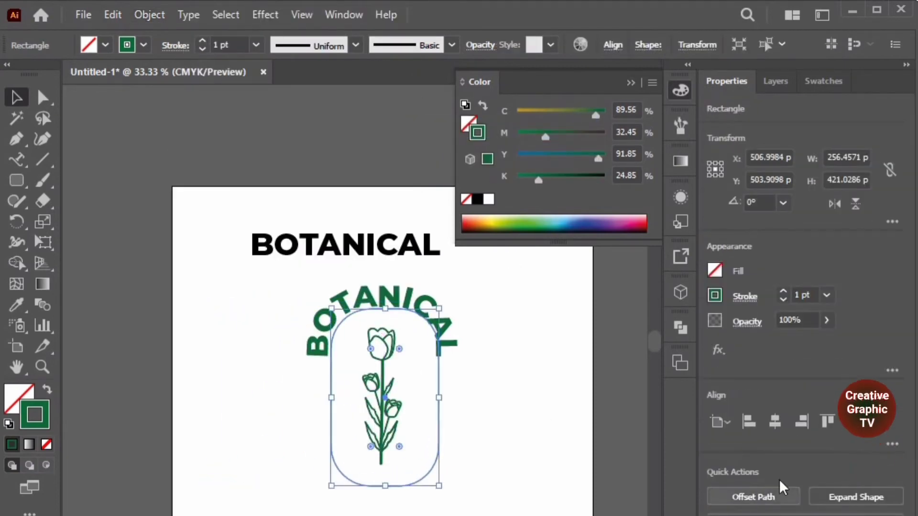
click(502, 424)
Step: Type 'TAGLINE OF LOGO' along the rounded rectangle's edge with Type on a Path
key(t)
click(366, 244)
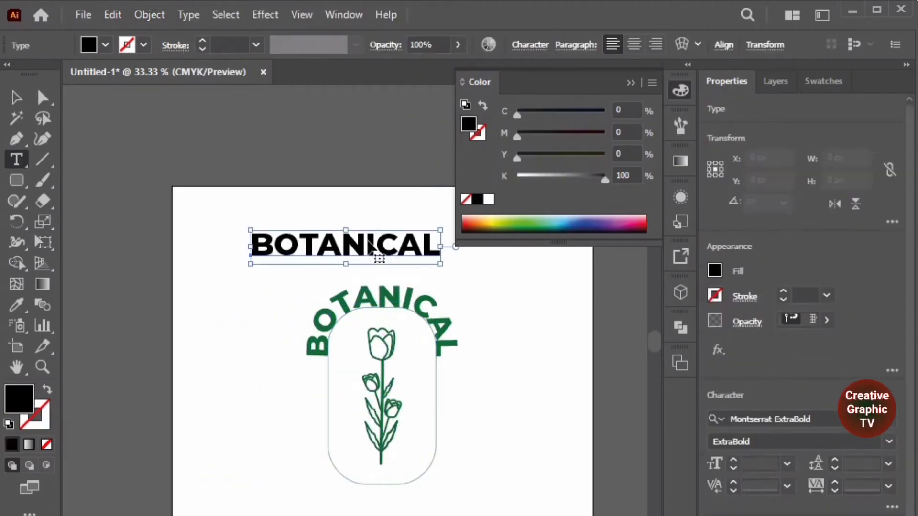
drag(16, 160, 96, 202)
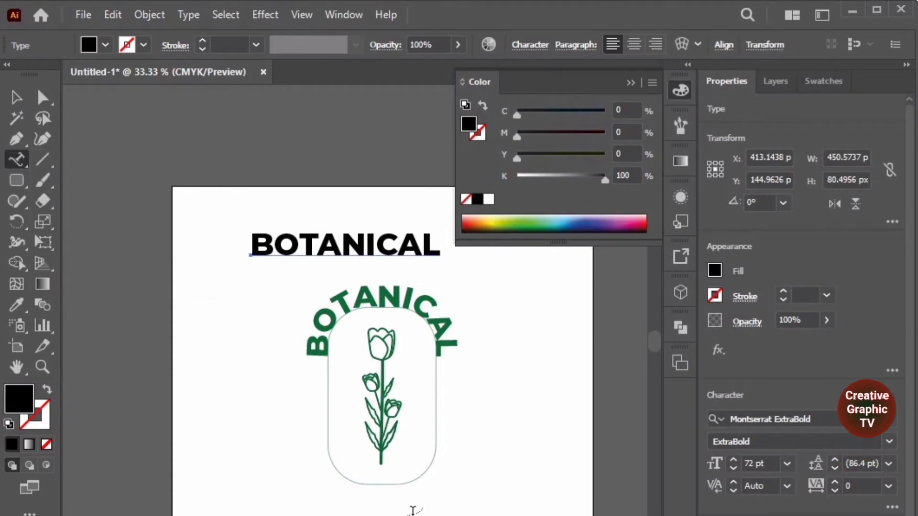
click(385, 484)
text(BOTANICAL)
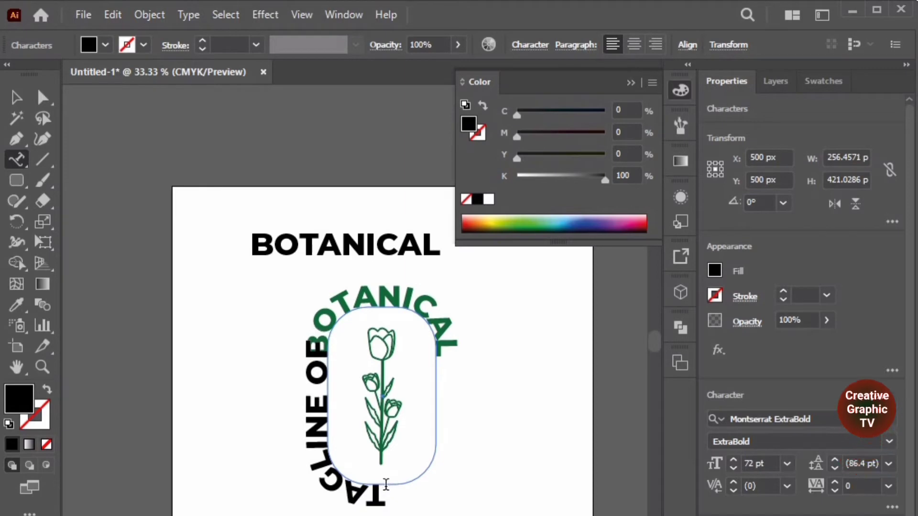
text(LOGO)
click(22, 102)
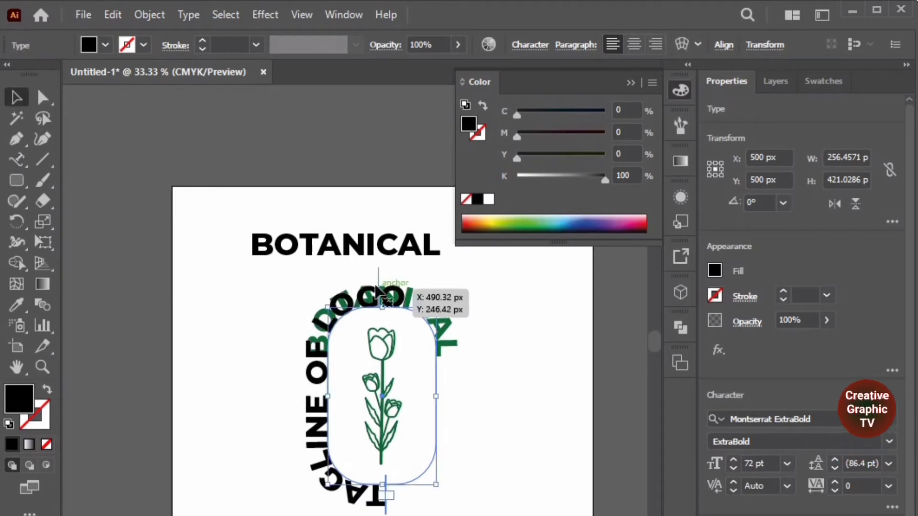
mouse_move(380, 296)
mouse_down()
mouse_move(382, 280)
mouse_move(342, 466)
mouse_up()
Step: Set the tagline to 48 pt and flip it to curve beneath the tulip
click(786, 464)
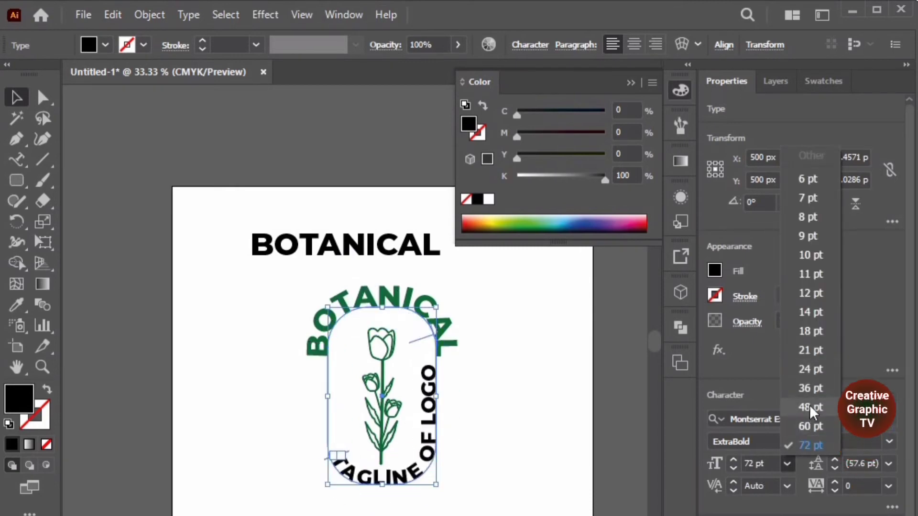
click(810, 408)
drag(423, 344, 508, 428)
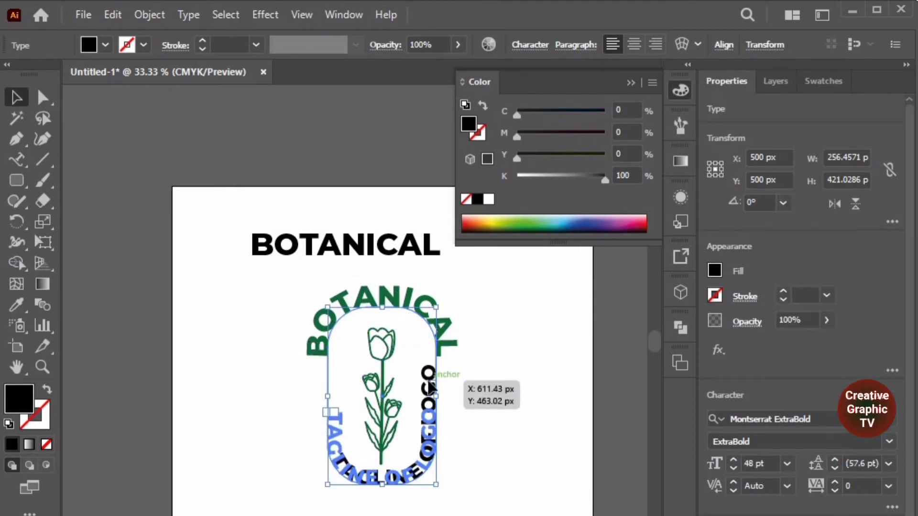
click(505, 423)
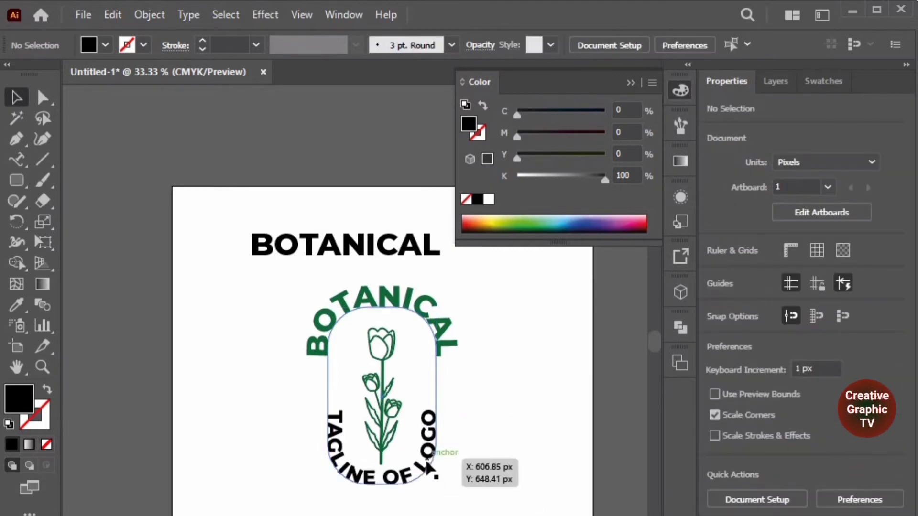
click(427, 456)
drag(444, 387, 442, 440)
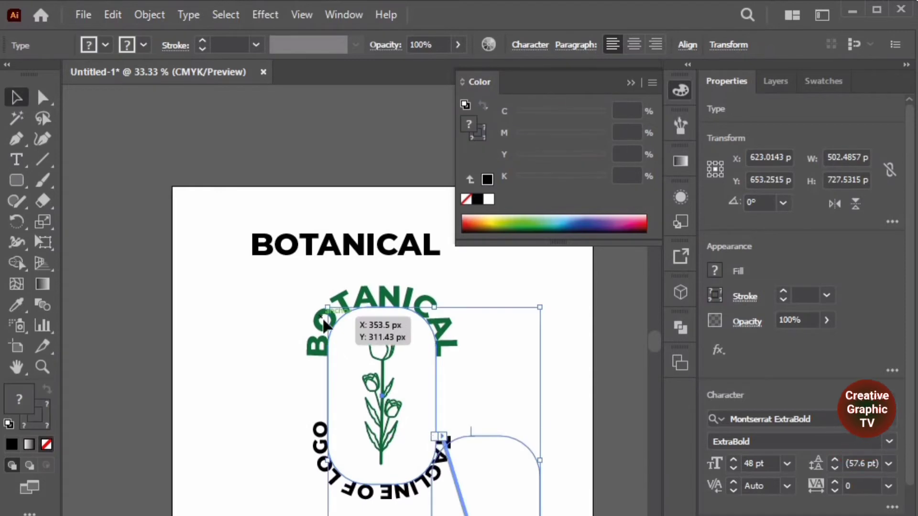
drag(444, 442, 325, 433)
scroll(449, 446, up, 2)
click(558, 357)
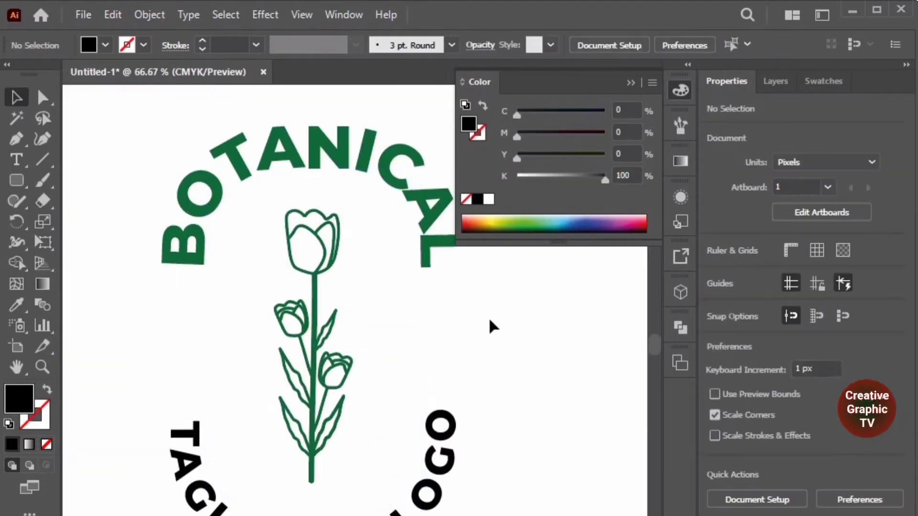
click(438, 462)
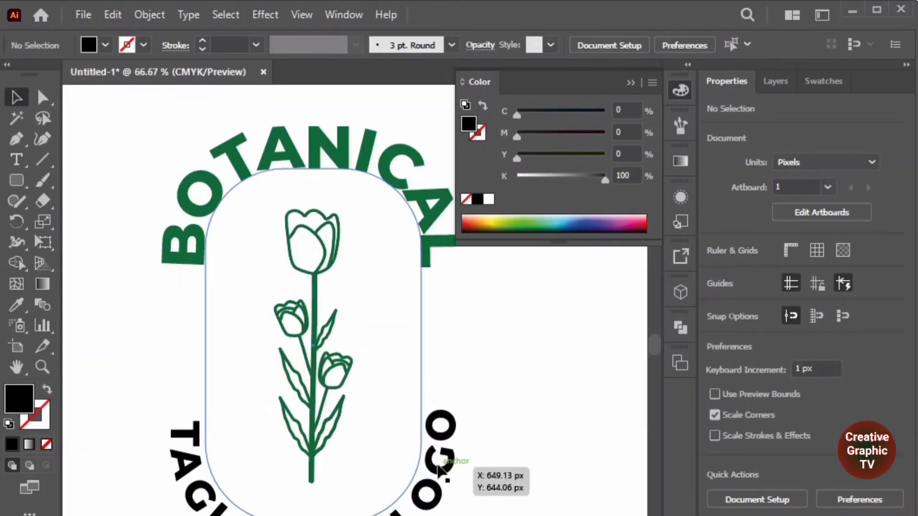
Step: Eyedrop BOTANICAL's green onto the tagline, size it 48 pt, and collapse the Color panel
click(17, 304)
click(225, 149)
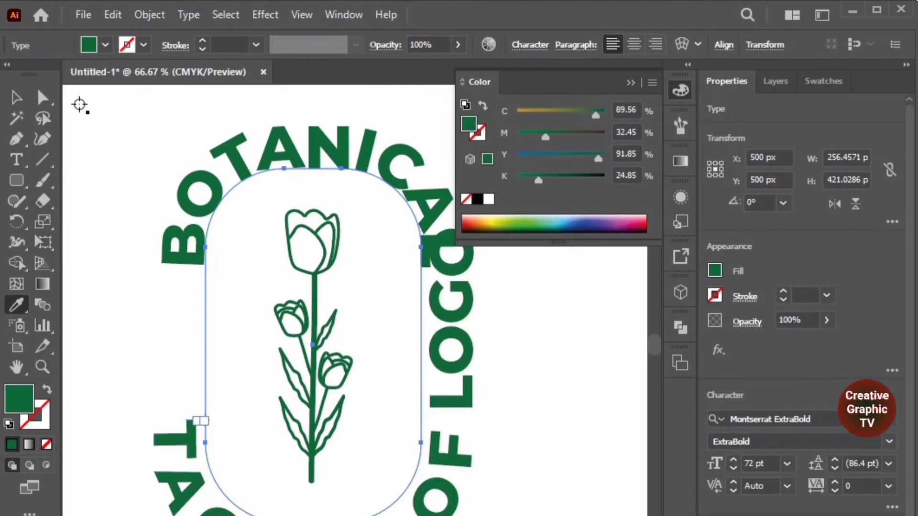
click(16, 97)
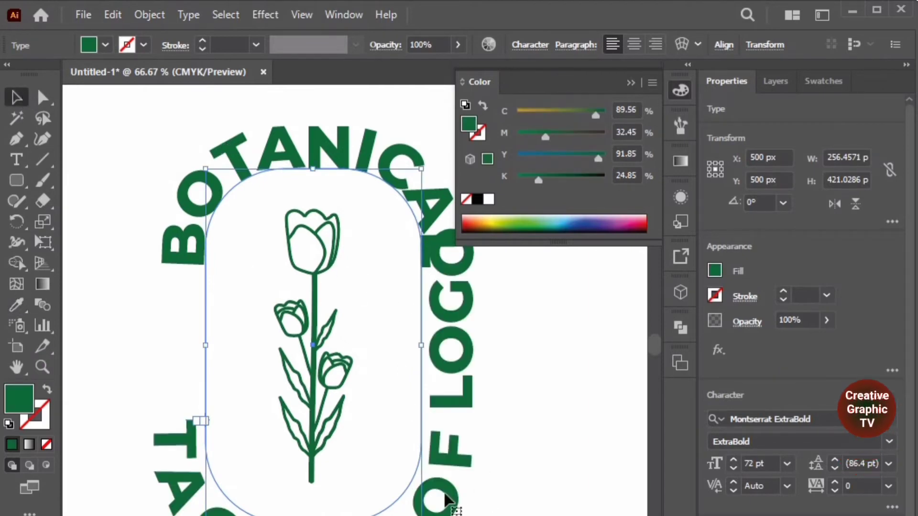
click(787, 464)
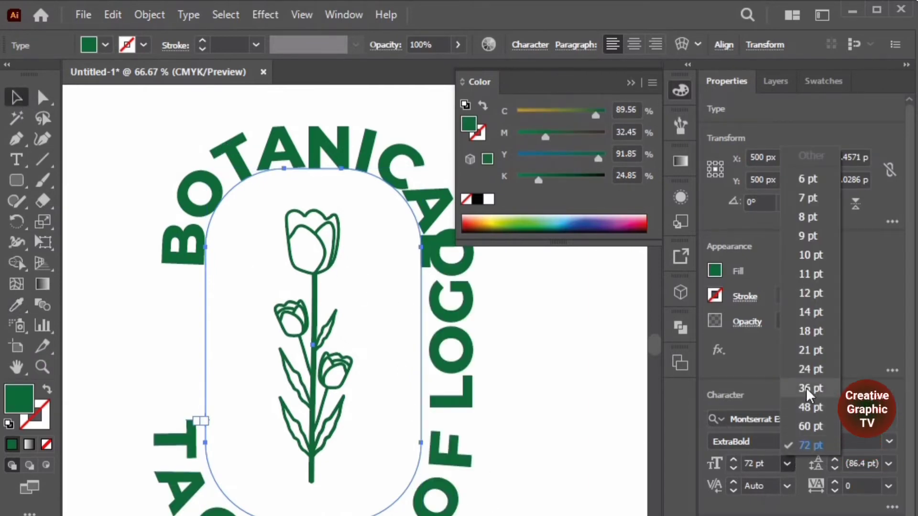
click(805, 387)
click(787, 466)
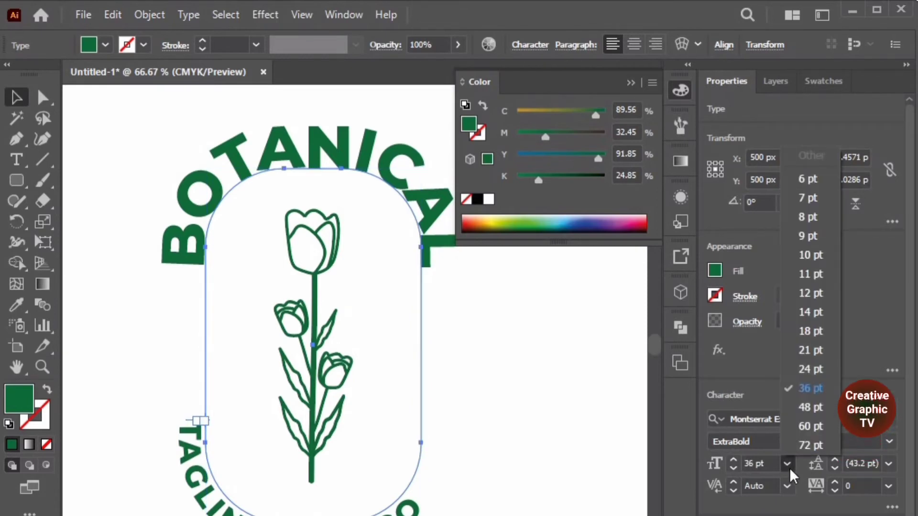
click(811, 407)
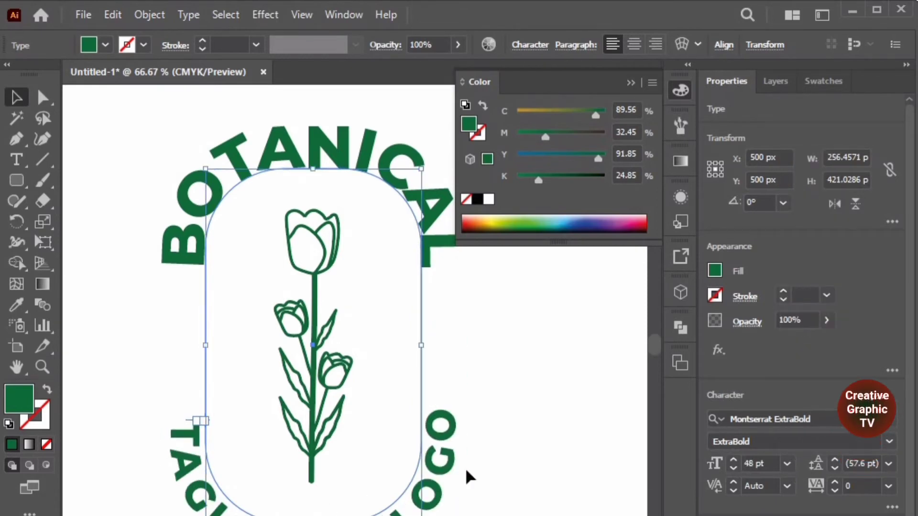
click(485, 335)
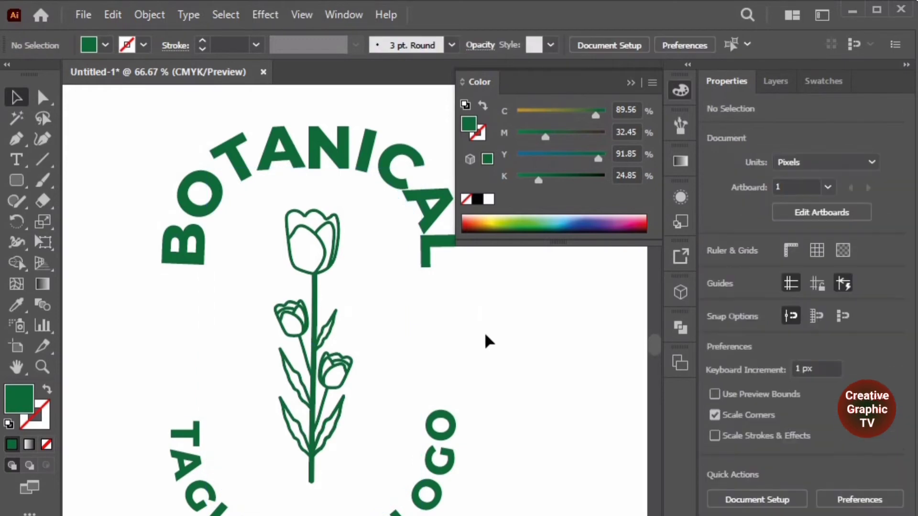
click(630, 83)
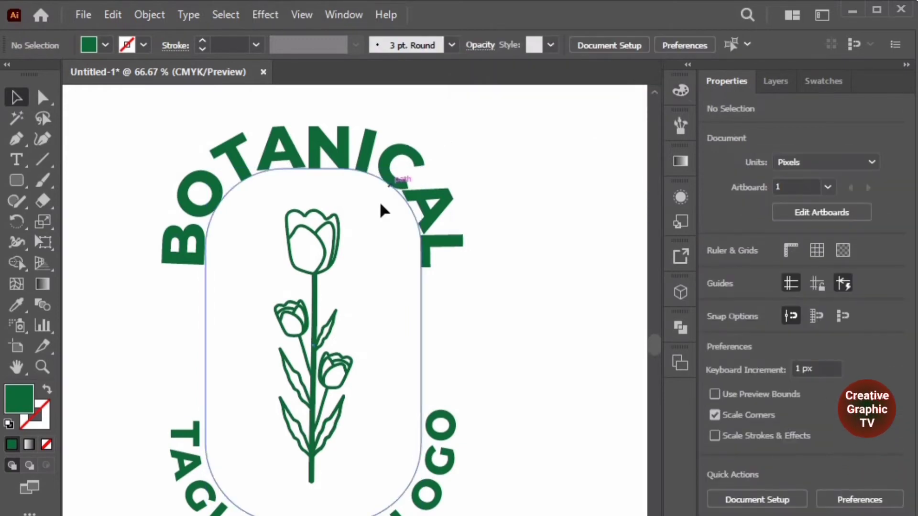
scroll(335, 229, up, 2)
Step: Retype the black BOTANICAL text line as 'EST.'
key(t)
double_click(312, 146)
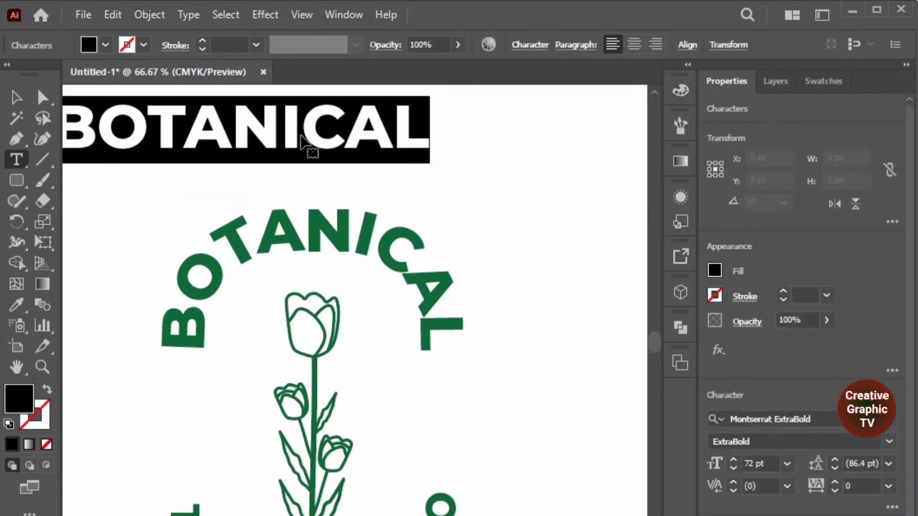
text(es)
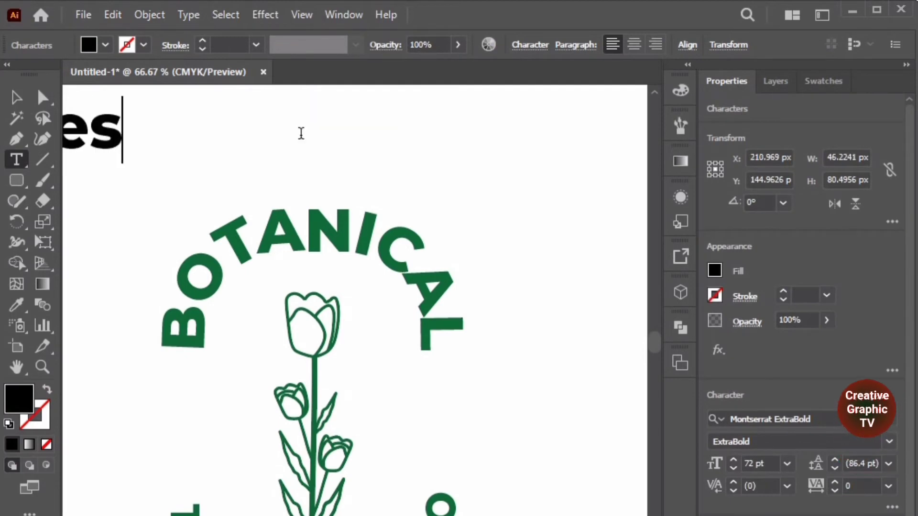
text(t.)
key(Escape)
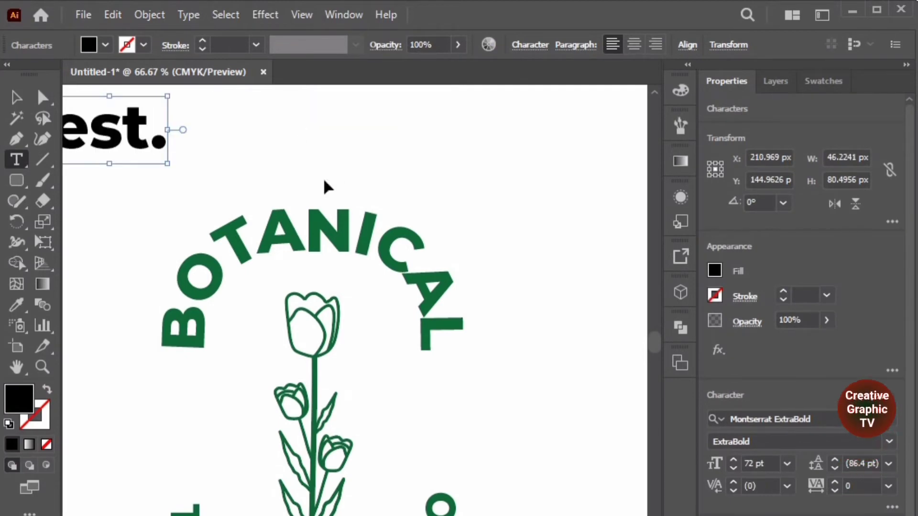
key(Return)
text(EST.)
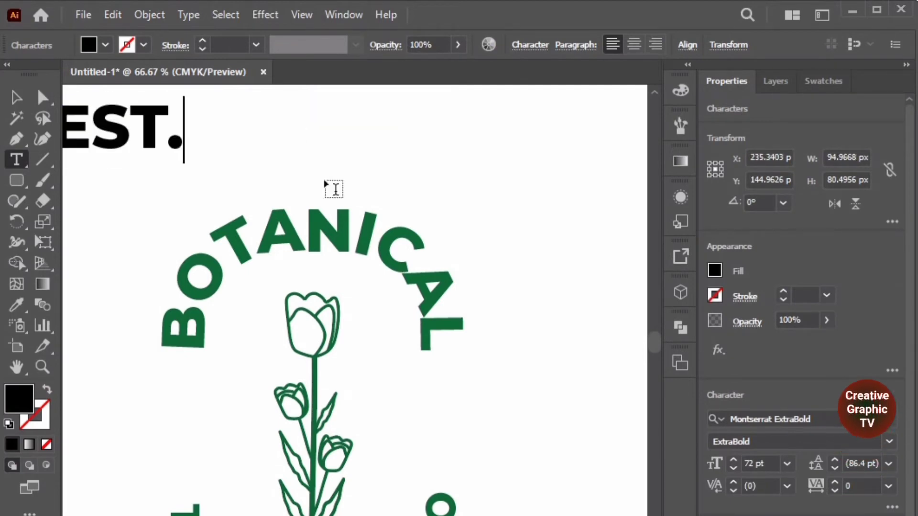
Step: Colour EST. green, place it left of the tulip stem, and centre-align it
scroll(388, 257, down, 2)
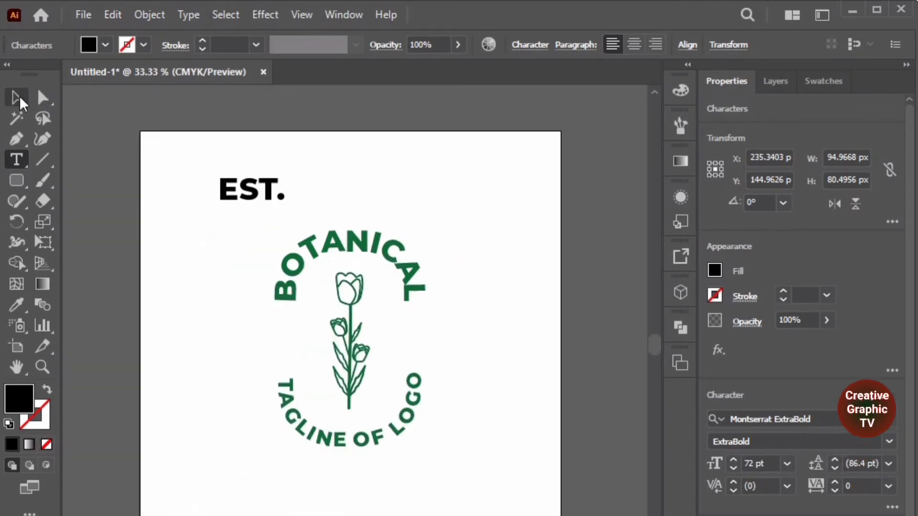
click(18, 97)
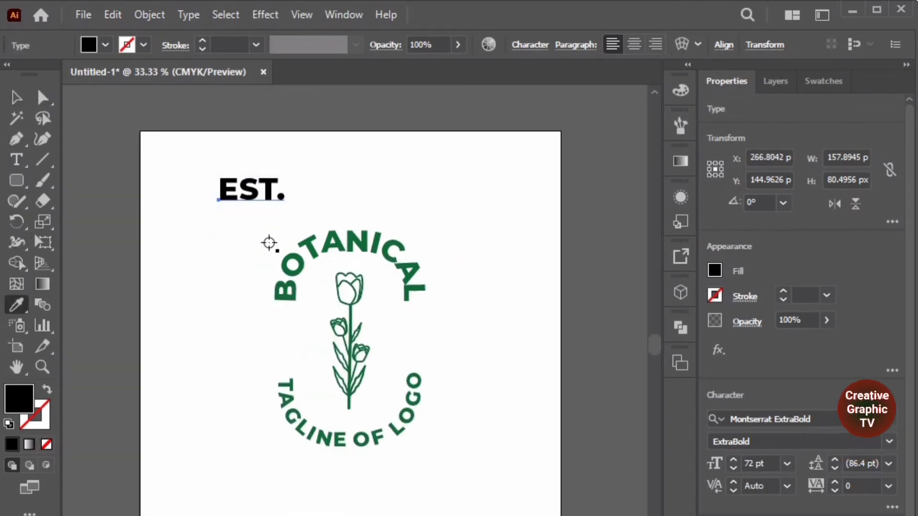
click(300, 264)
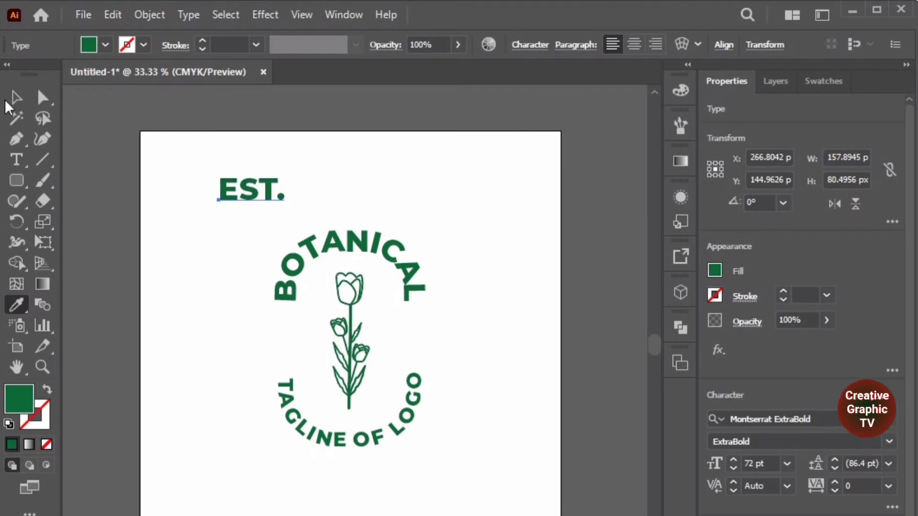
drag(248, 196, 292, 349)
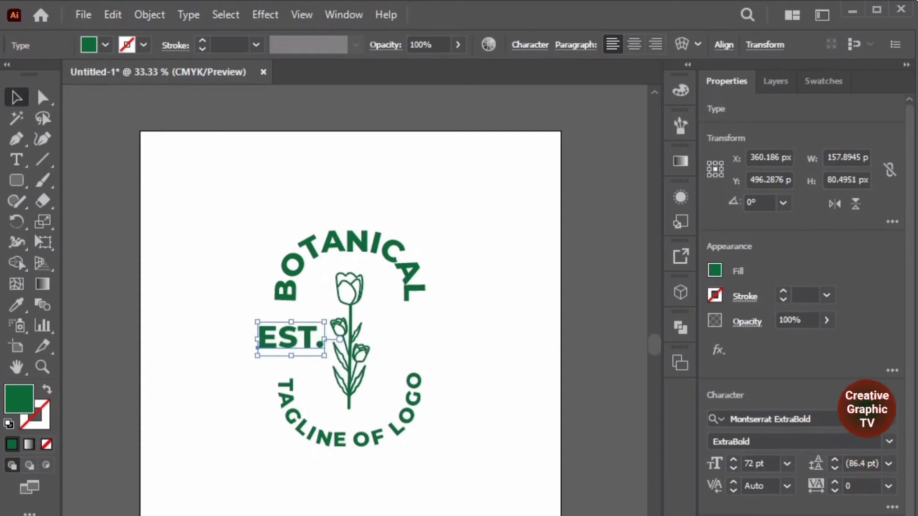
key(ctrl+shift+c)
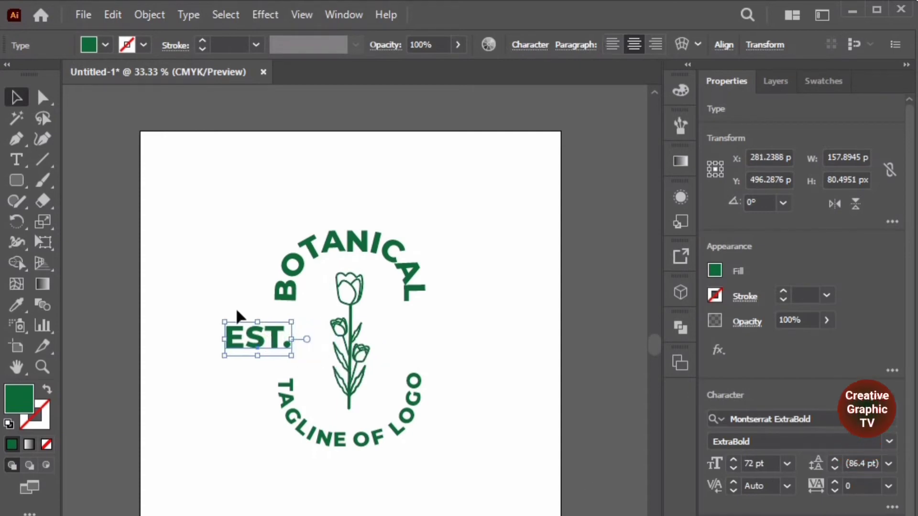
Step: Copy EST. to the right of the stem and retype it as 2022
drag(262, 343, 432, 332)
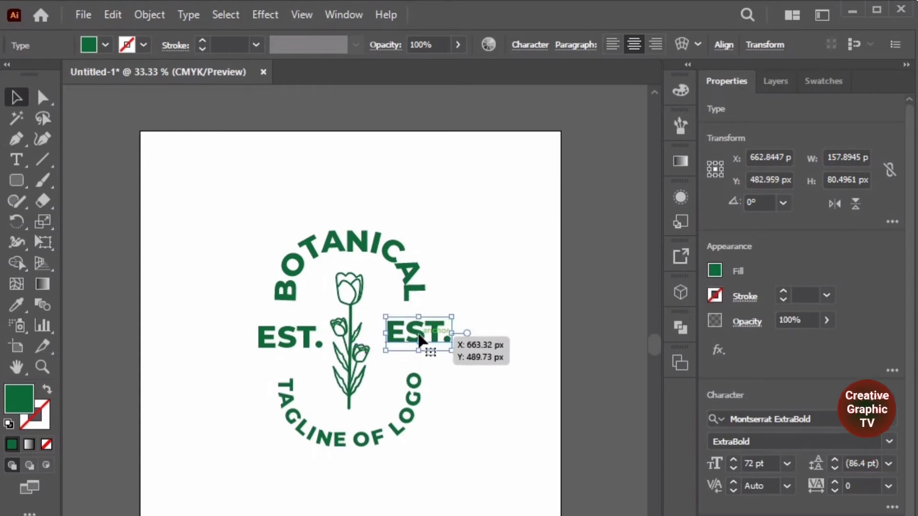
double_click(419, 332)
text(2022)
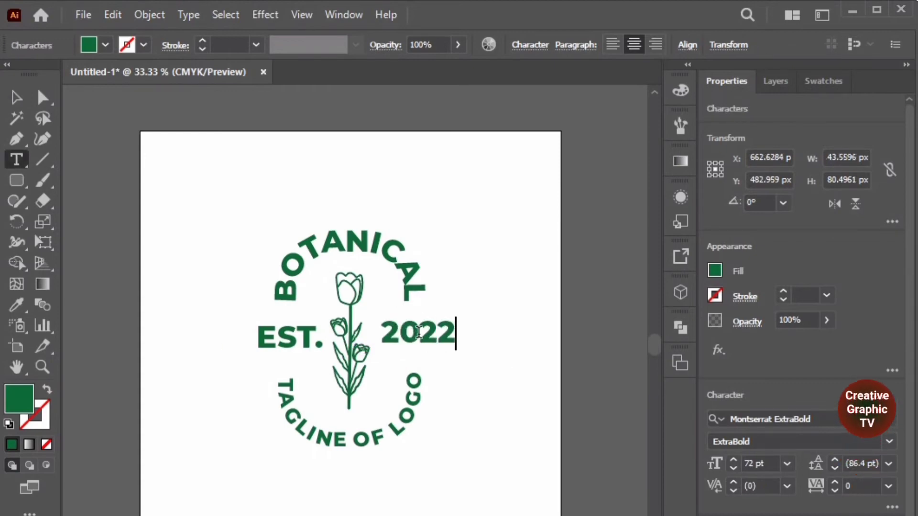
click(16, 98)
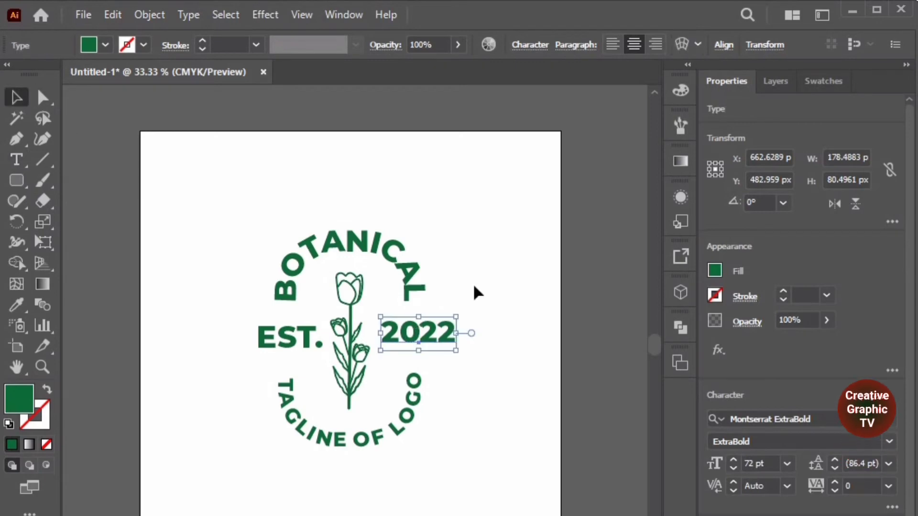
Step: Select both EST. and 2022 and set them to 60 pt
click(473, 283)
click(439, 345)
shift+click(268, 339)
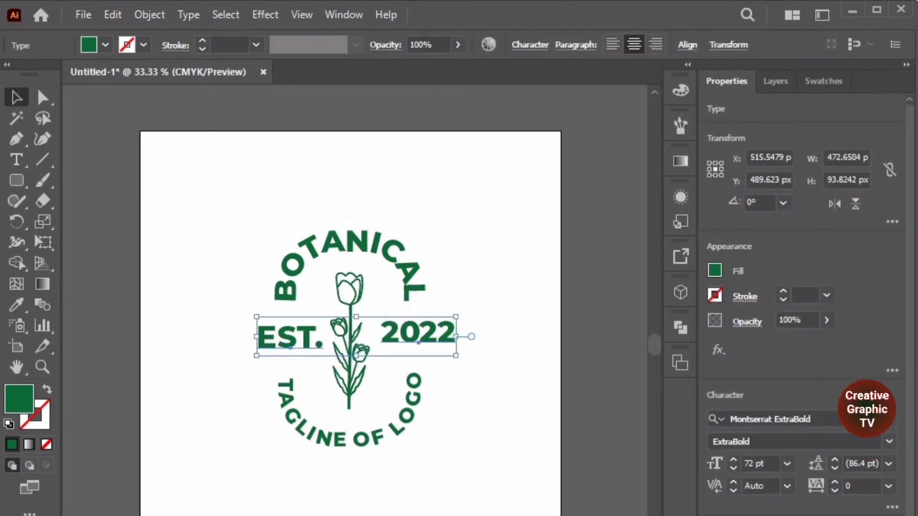
click(786, 463)
click(806, 427)
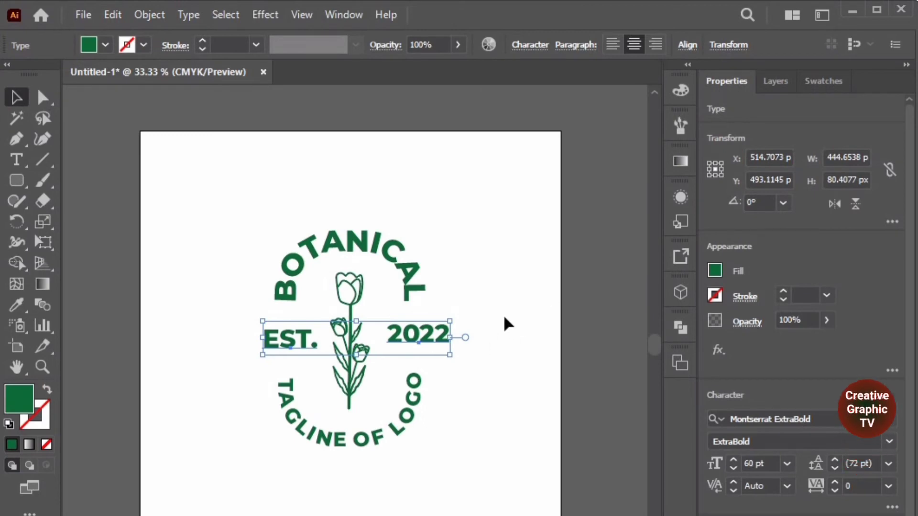
click(410, 266)
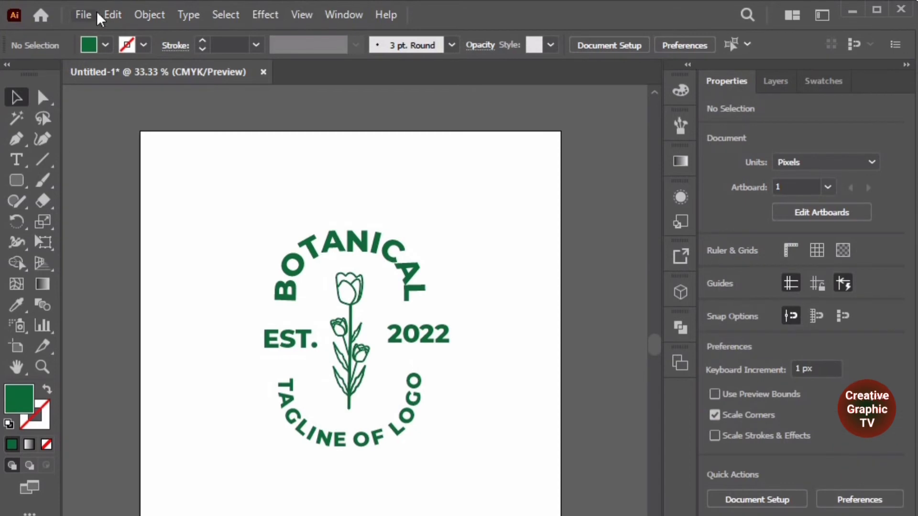
Step: Unlock all locked artwork with Object > Unlock All
click(112, 15)
click(533, 251)
click(113, 14)
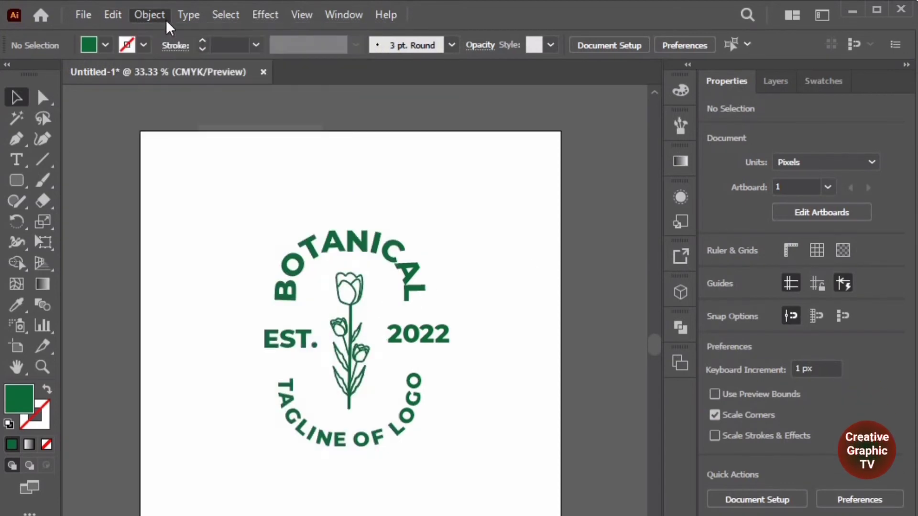
click(150, 14)
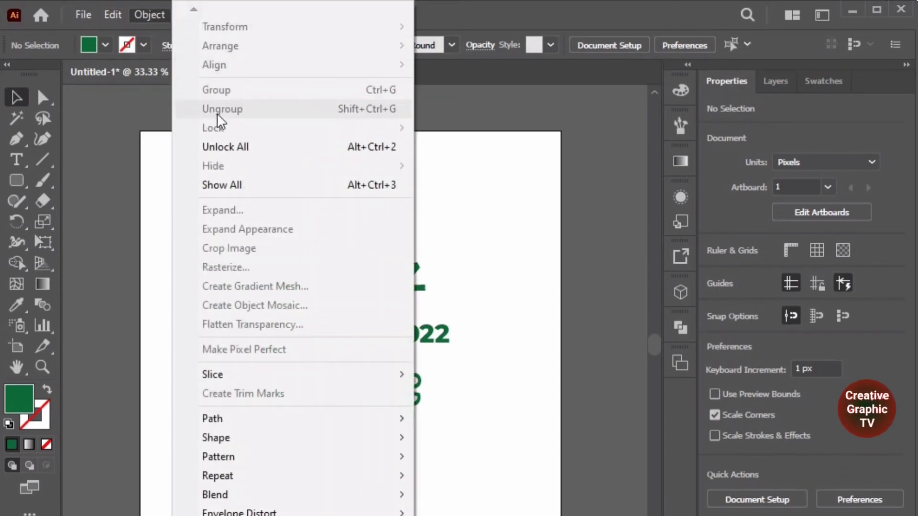
click(248, 146)
click(475, 269)
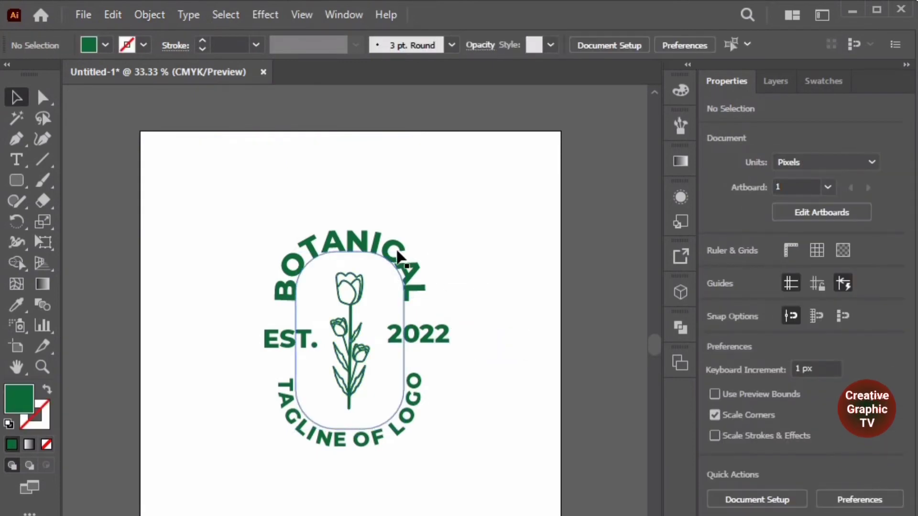
Step: Enlarge the curved BOTANICAL lettering from 72 to 75 pt
click(390, 260)
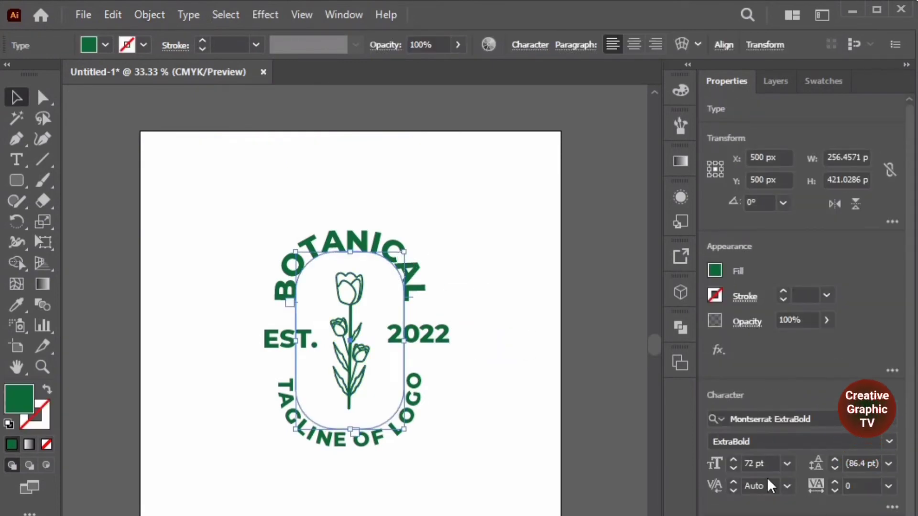
click(734, 481)
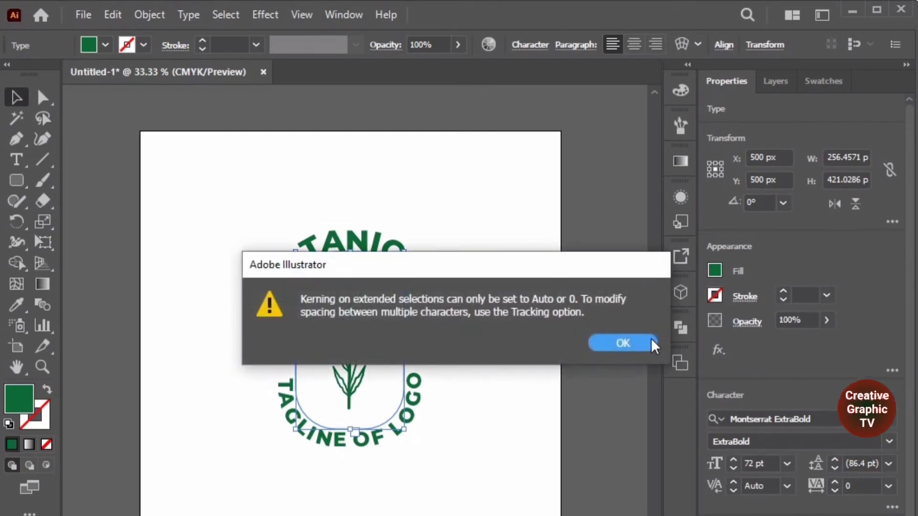
click(643, 342)
double_click(733, 458)
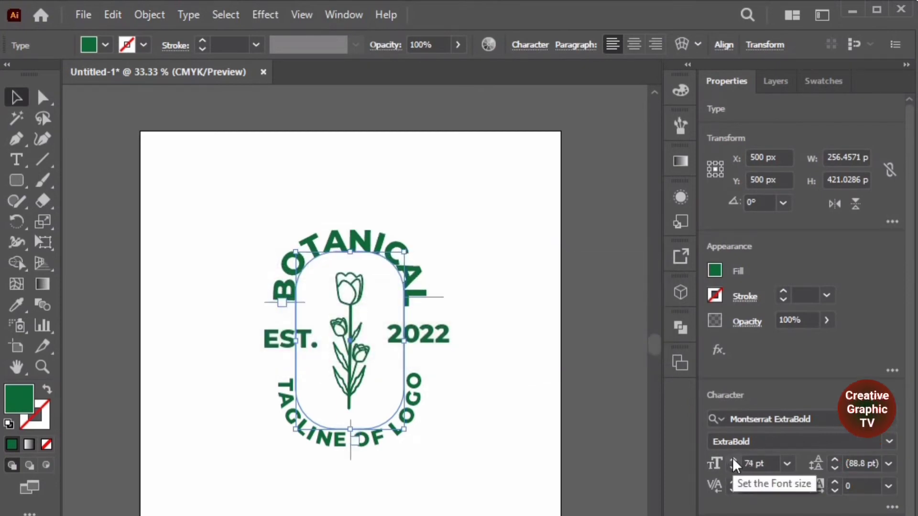
click(732, 459)
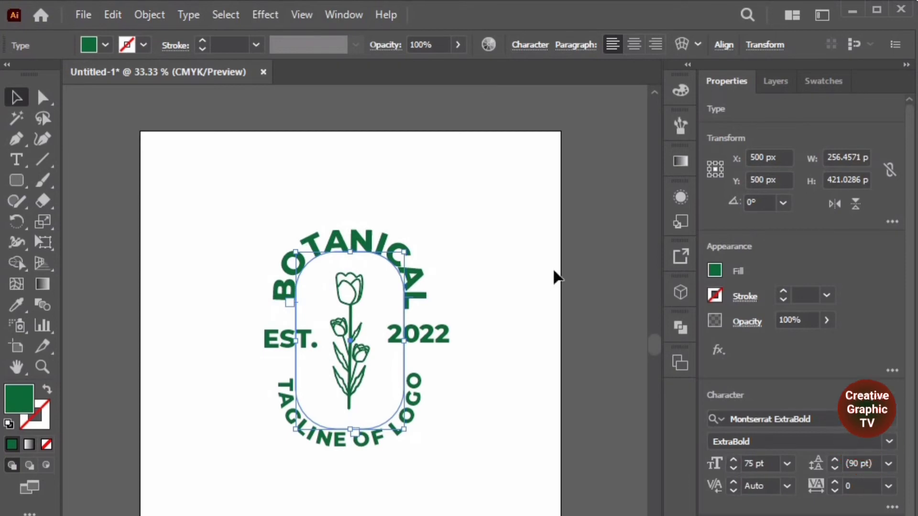
click(568, 259)
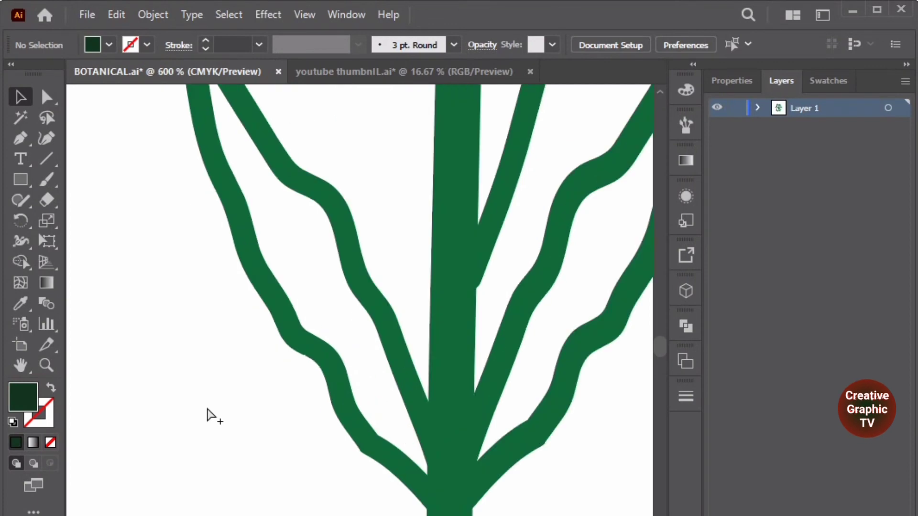
Step: Paint a Paintbrush vein up the middle of the left leaf to its tip
scroll(235, 273, up, 1)
key(b)
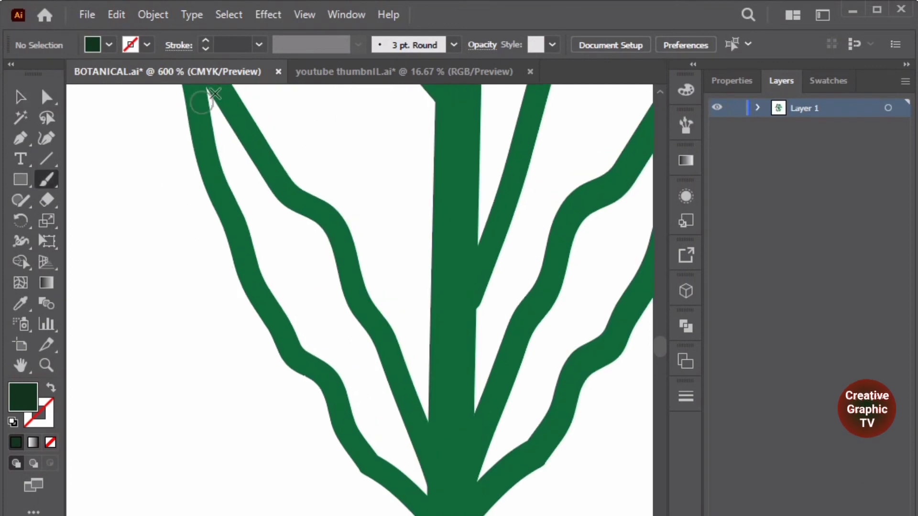
click(205, 42)
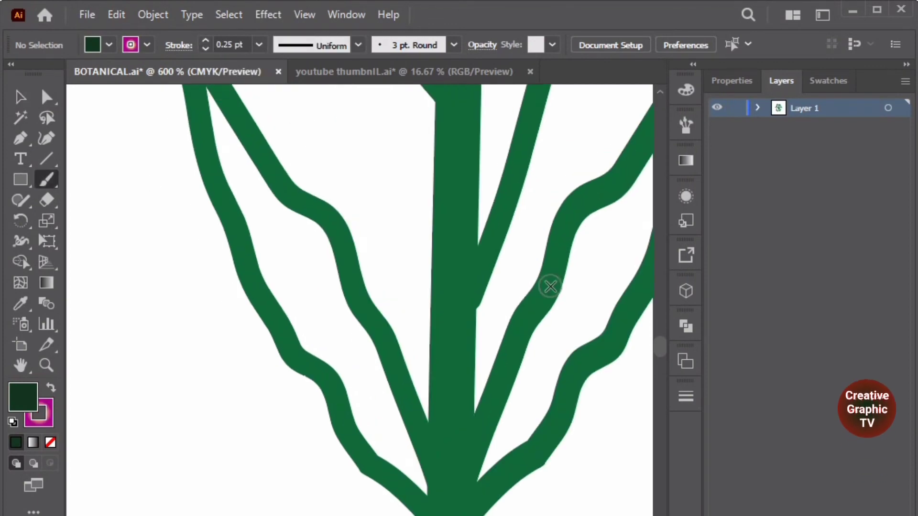
drag(428, 501, 367, 389)
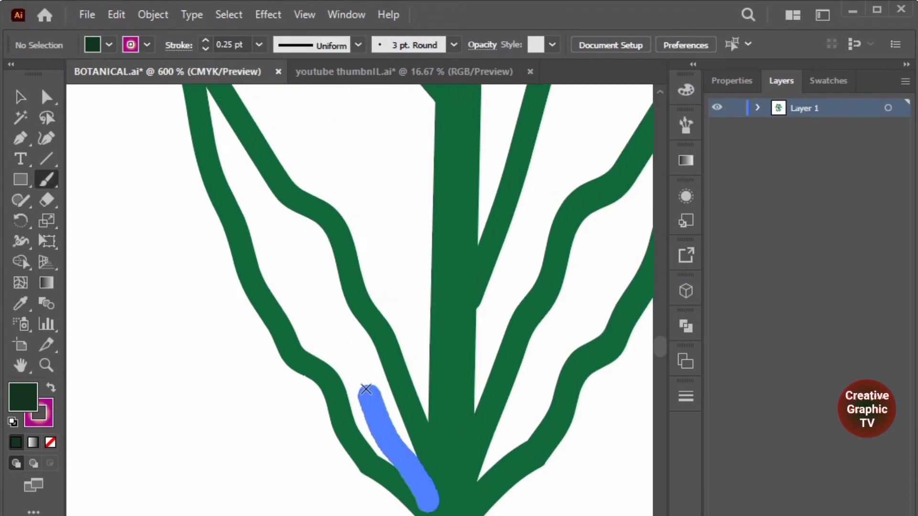
drag(312, 301, 258, 209)
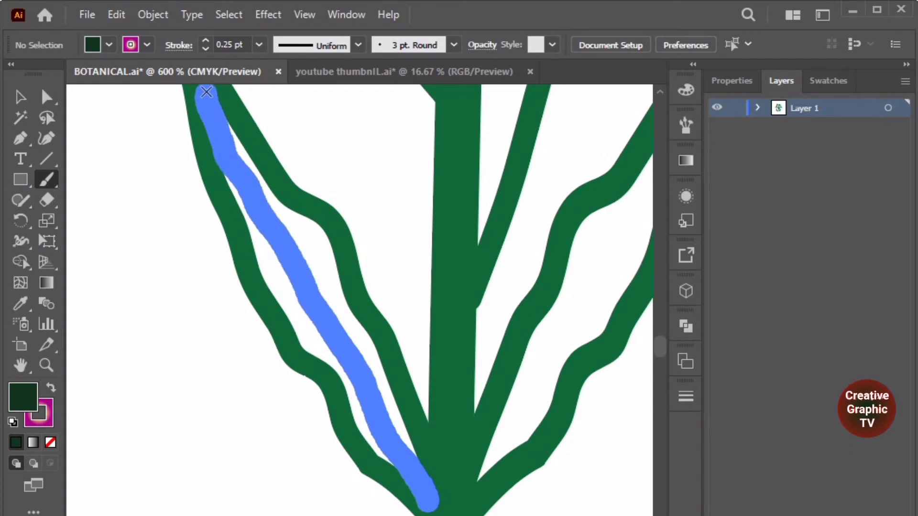
drag(206, 91, 206, 90)
Step: Thin the vein to 0.25 pt, nudge it into place, and bring it to front
key(v)
click(205, 154)
click(206, 48)
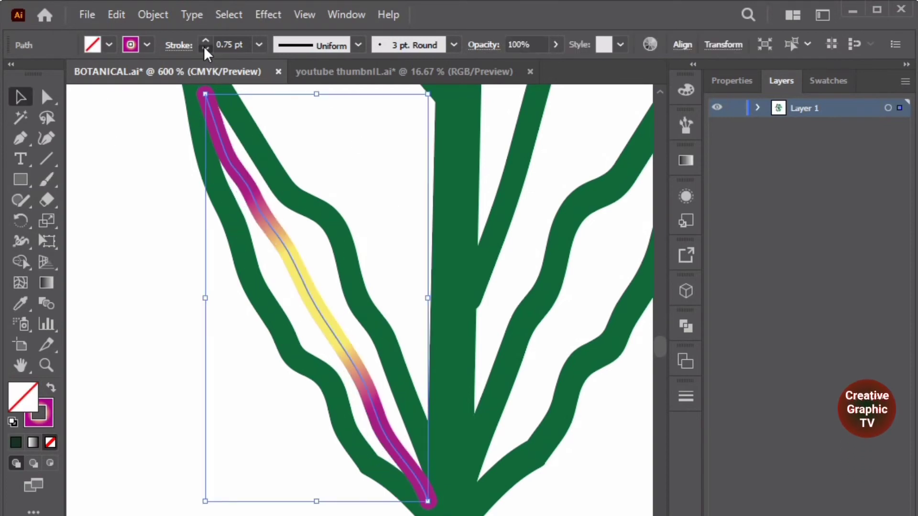
drag(225, 144, 221, 139)
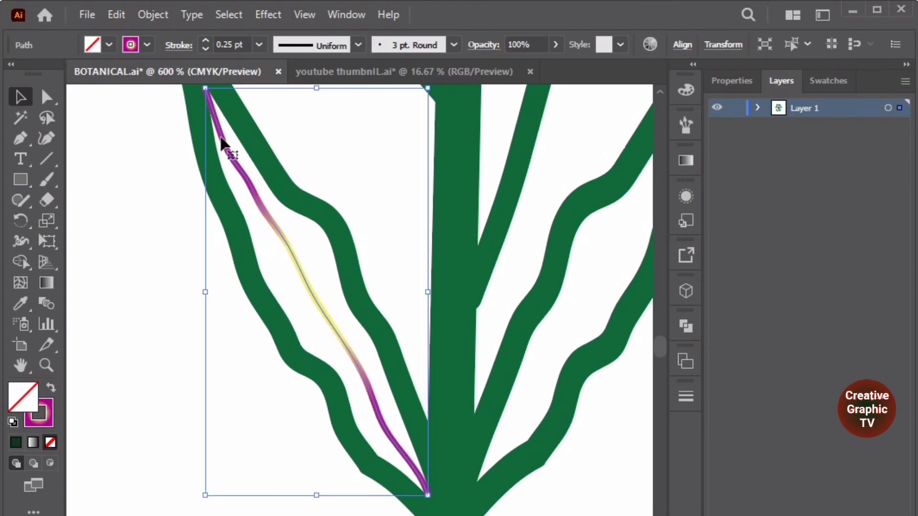
right_click(342, 193)
click(525, 508)
click(180, 349)
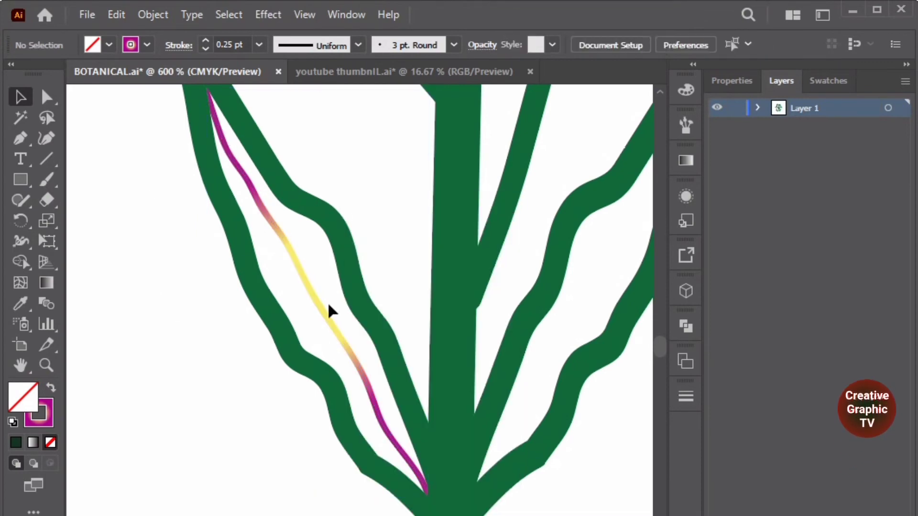
Step: Make the vein a dark green stroke with no fill
click(330, 308)
click(16, 443)
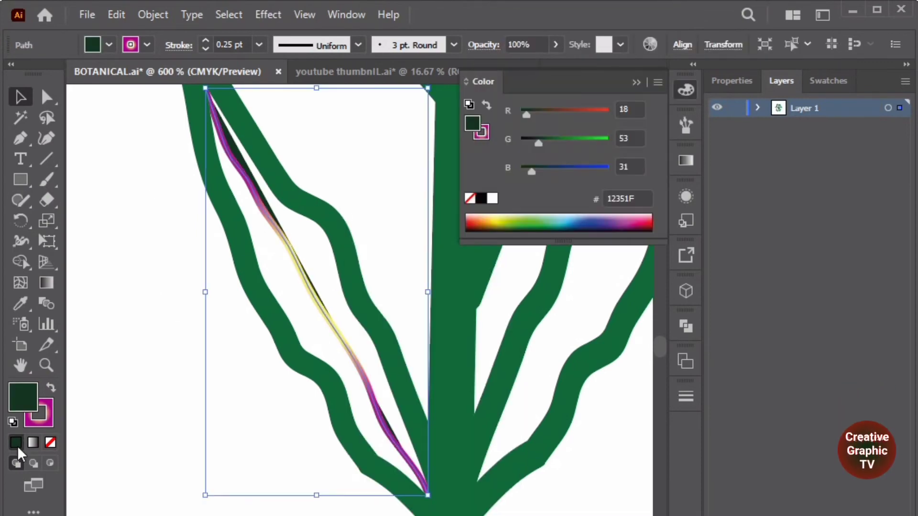
click(52, 389)
click(51, 390)
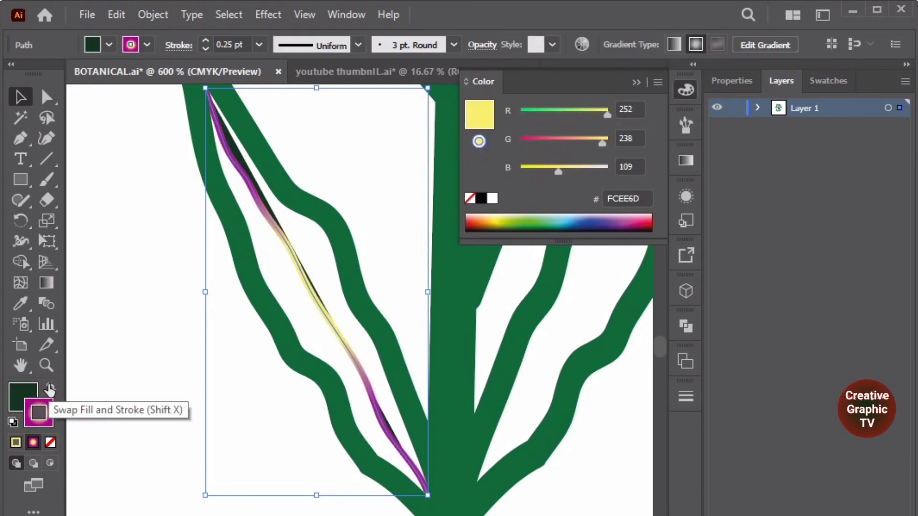
click(50, 389)
click(51, 442)
click(139, 375)
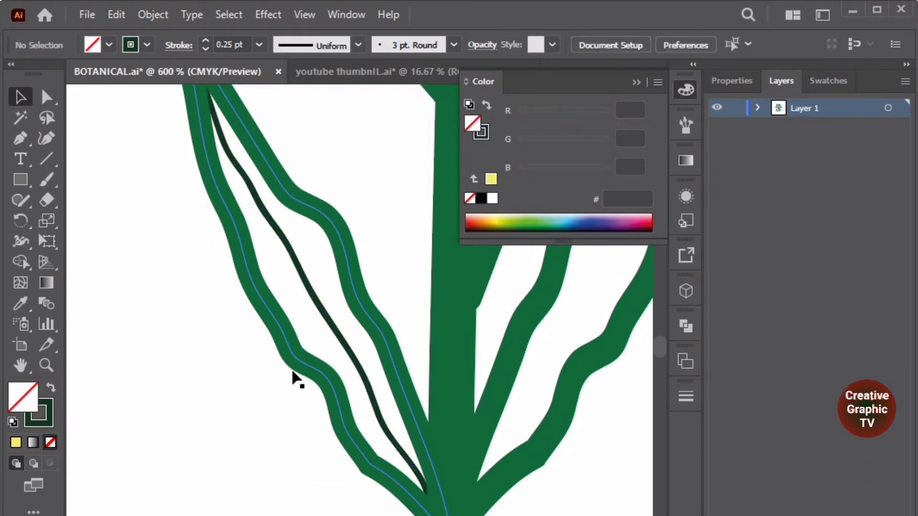
scroll(263, 180, up, 3)
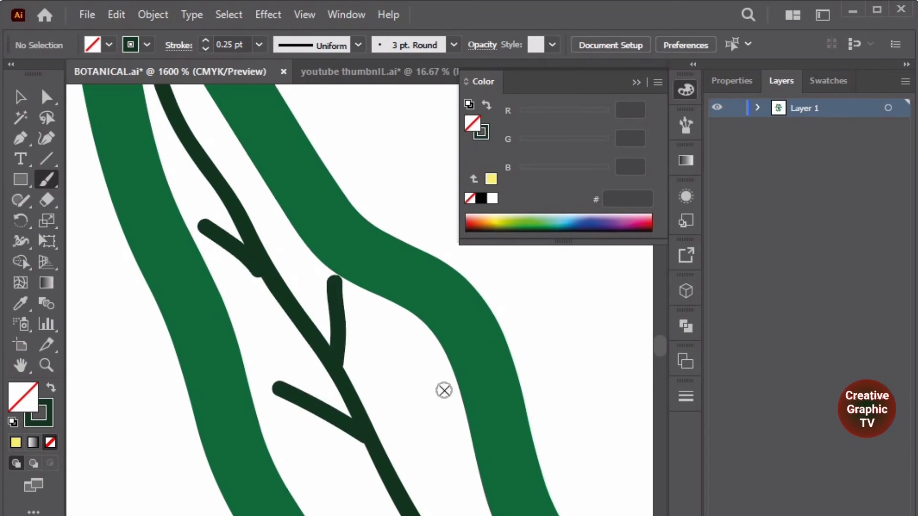
Step: Brush three short side branches off the leaf vein
drag(444, 390, 423, 514)
scroll(326, 414, down, 2)
scroll(335, 396, down, 2)
drag(347, 389, 374, 400)
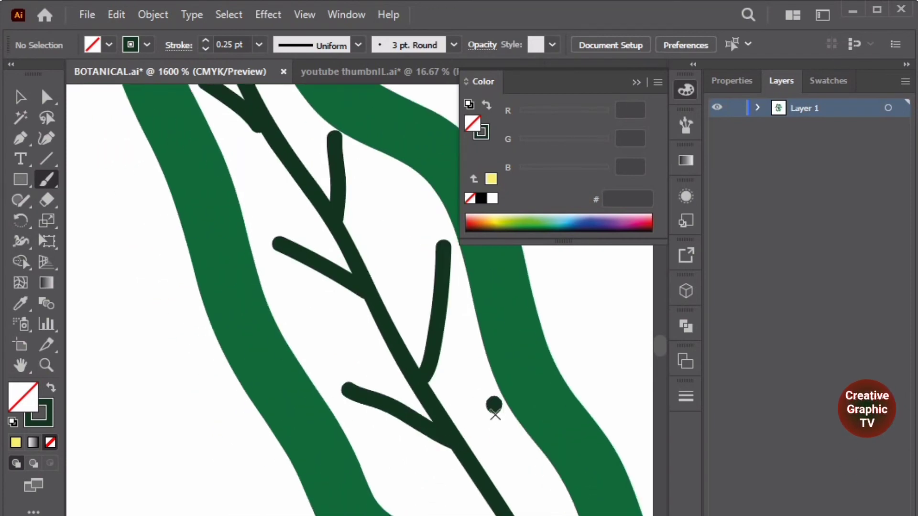
scroll(434, 464, down, 3)
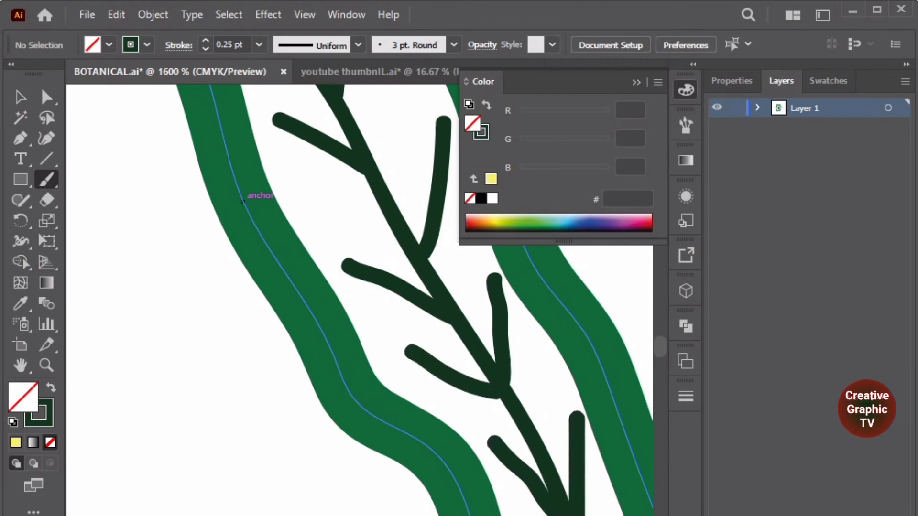
scroll(382, 335, down, 2)
scroll(478, 459, down, 2)
drag(524, 322, 529, 376)
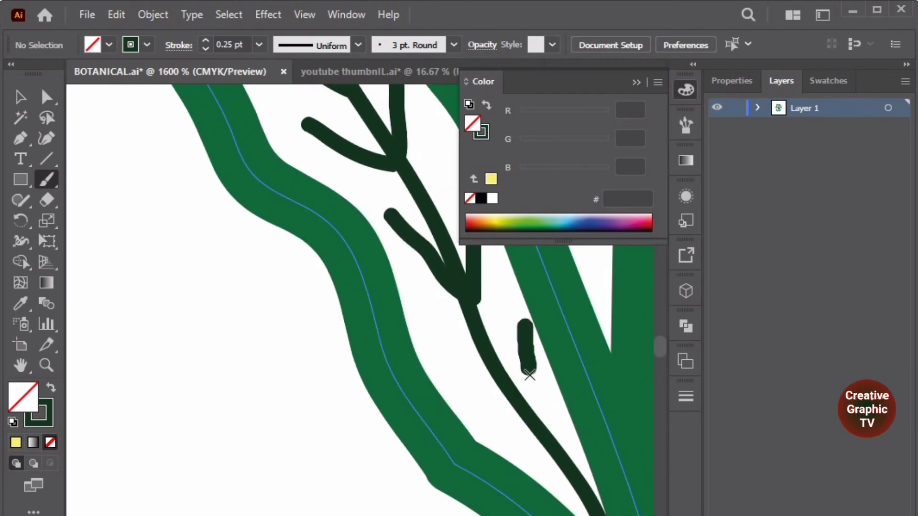
scroll(526, 432, down, 2)
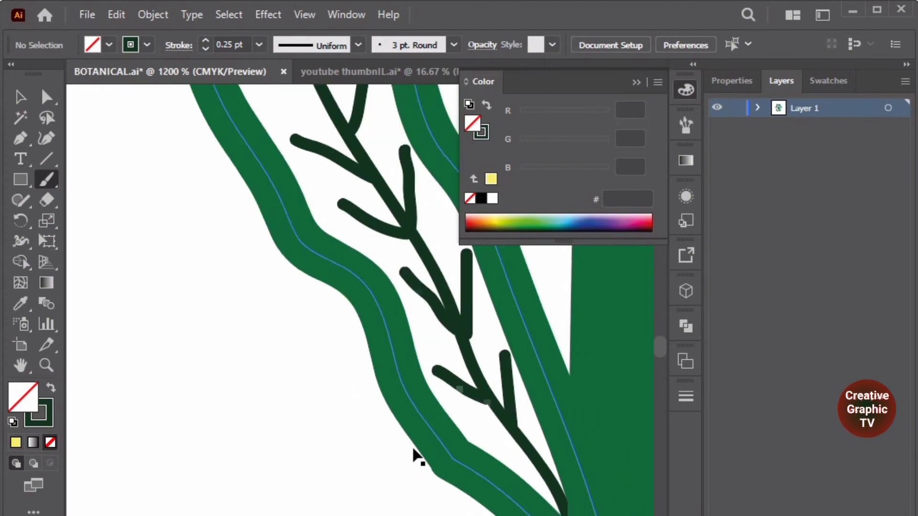
scroll(472, 420, down, 3)
scroll(401, 403, up, 1)
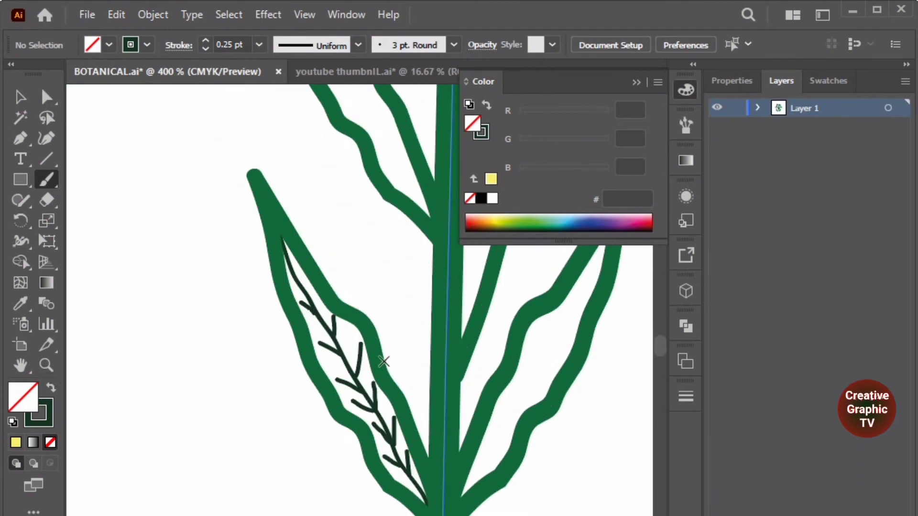
scroll(384, 362, up, 2)
Step: Set the leaf midrib's stroke colour to green 143F22
click(200, 204)
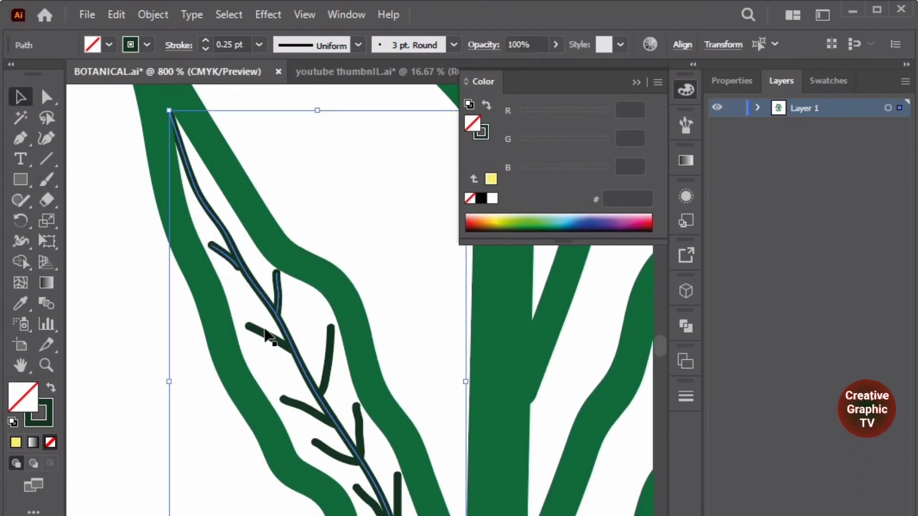
scroll(364, 501, down, 3)
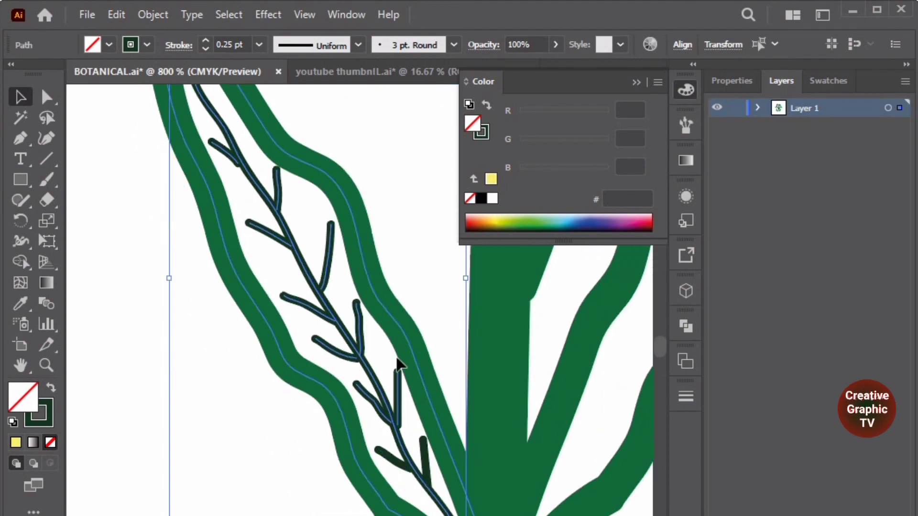
click(17, 441)
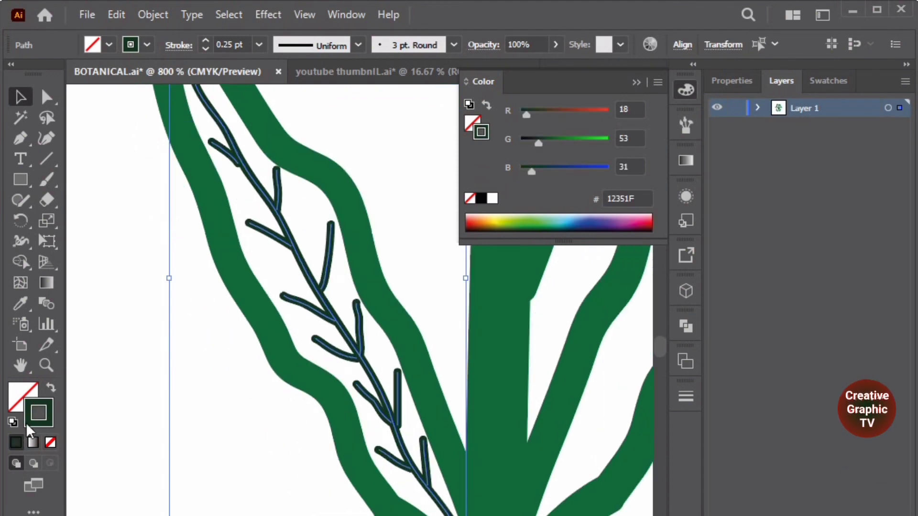
double_click(28, 426)
click(592, 376)
click(852, 218)
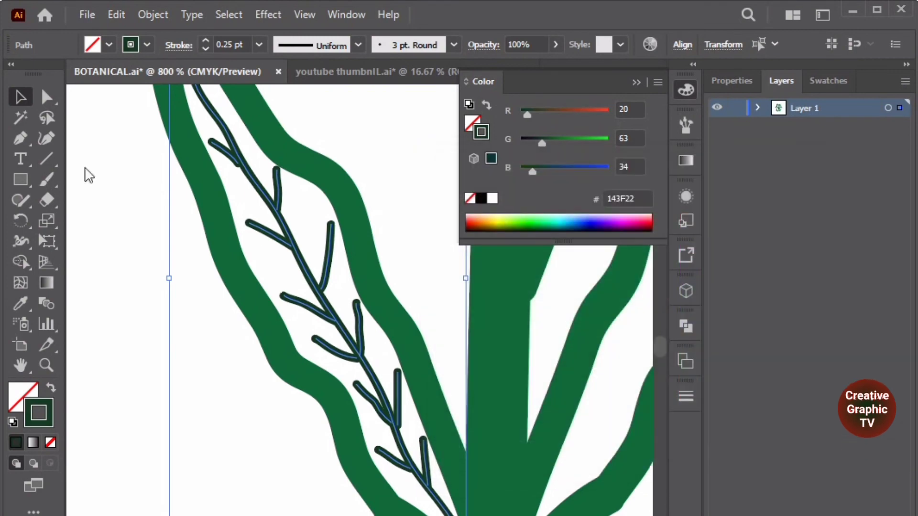
click(106, 318)
Step: Zoom out, select all the artwork and regroup it
key(ctrl+minus)
key(ctrl+minus)
scroll(143, 234, up, 3)
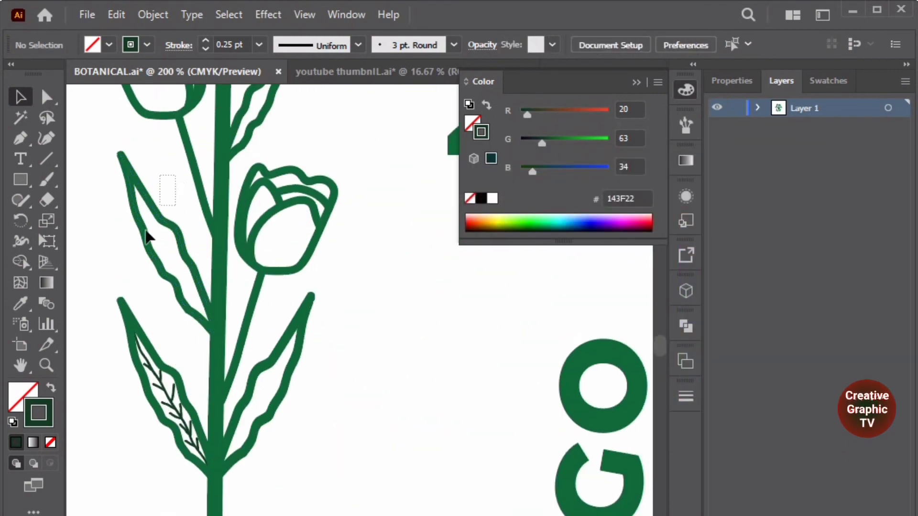
key(ctrl+a)
right_click(193, 260)
click(236, 392)
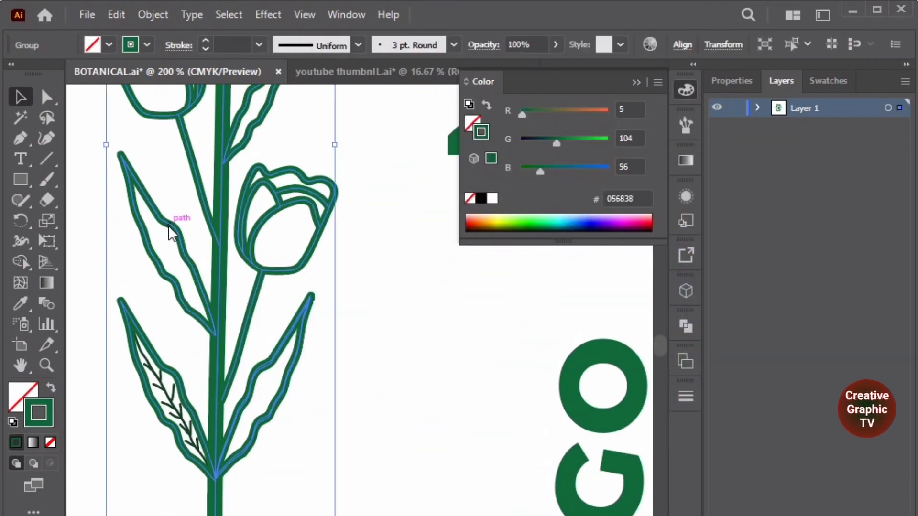
click(441, 326)
click(184, 363)
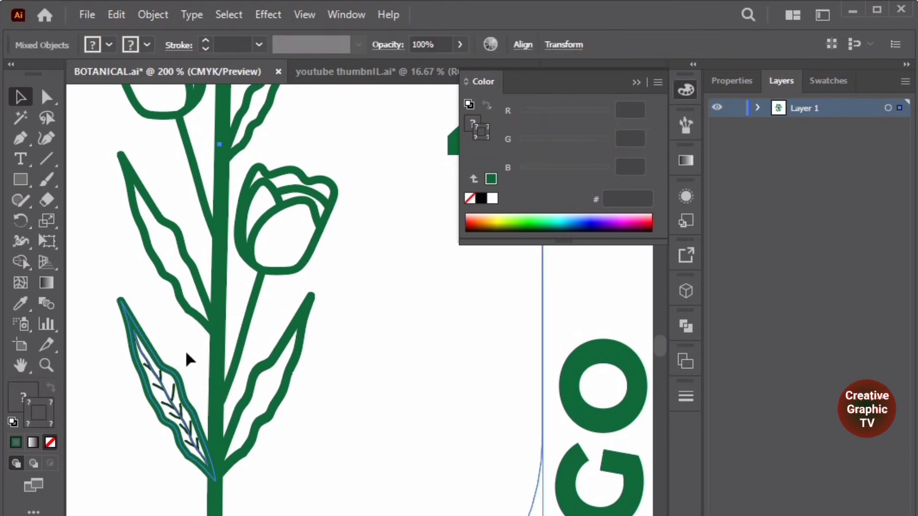
Step: Select the lower-left leaf with its veins and dismiss its context menu unchanged
drag(139, 485, 139, 484)
right_click(154, 127)
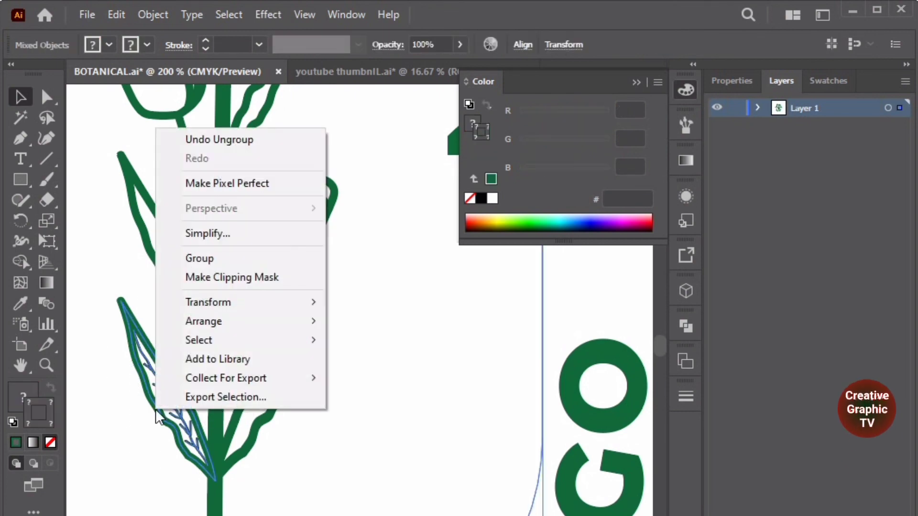
click(334, 319)
scroll(330, 311, down, 3)
scroll(293, 359, up, 3)
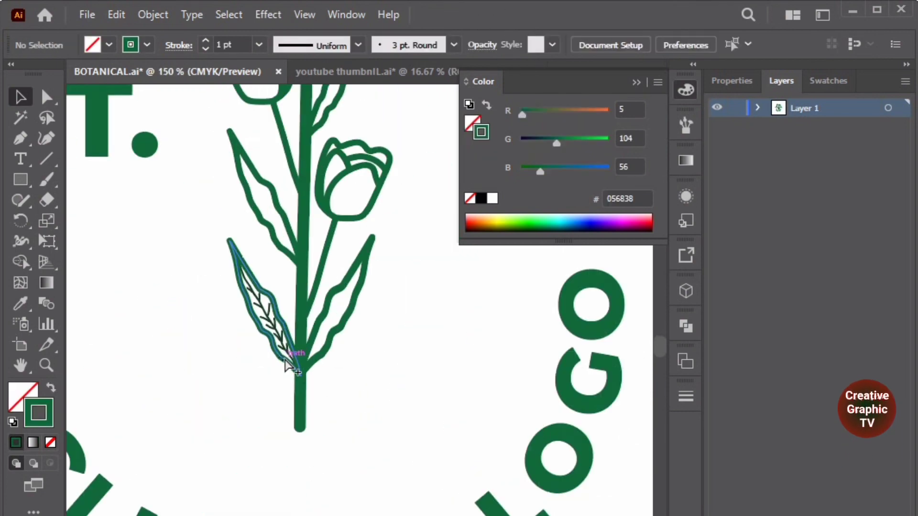
scroll(242, 252, up, 1)
scroll(393, 377, down, 3)
Step: Lock the rounded lettering path and the lettering via Object > Lock
click(455, 480)
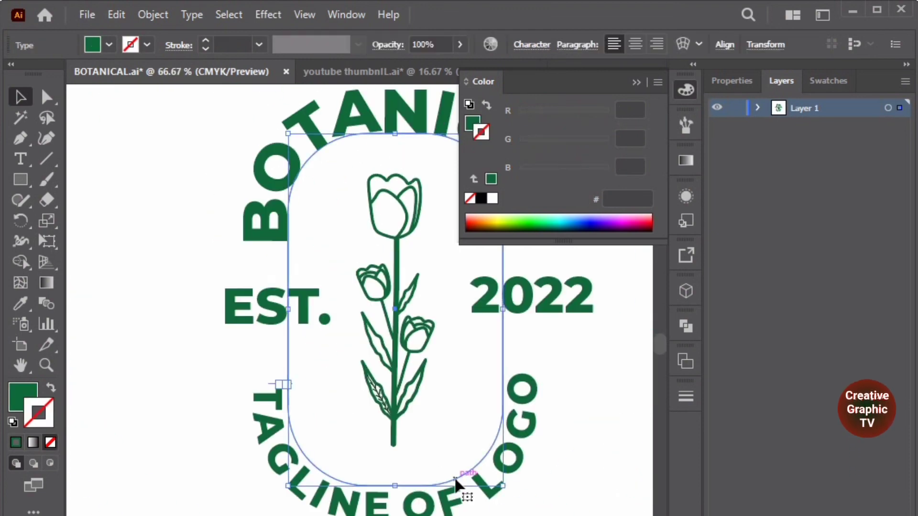
click(137, 15)
click(433, 126)
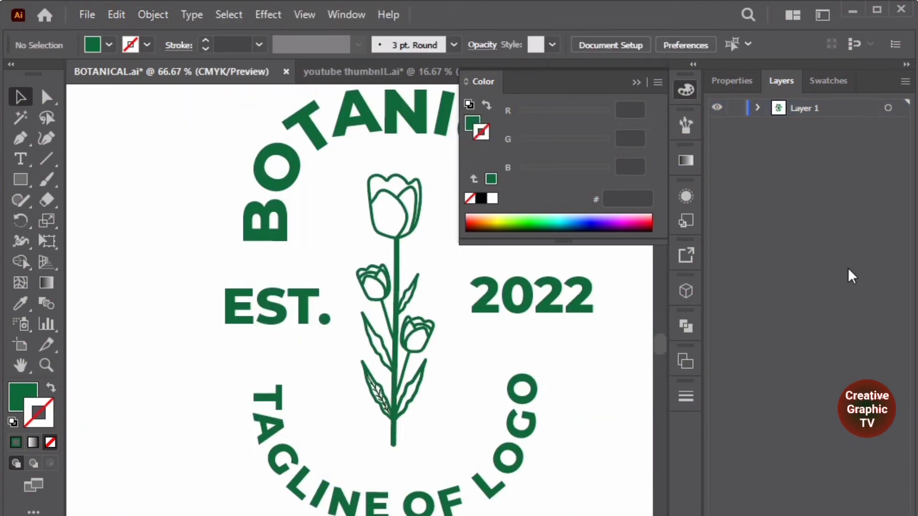
scroll(380, 284, up, 2)
key(ctrl+a)
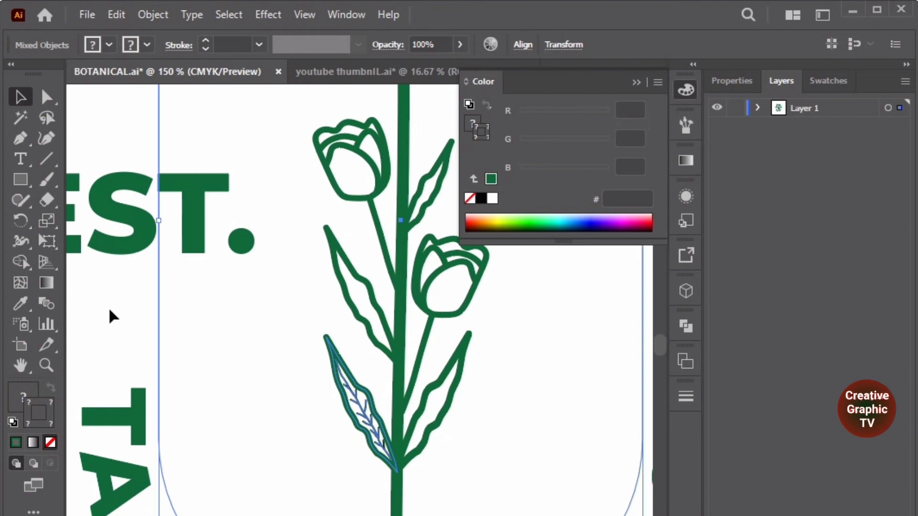
click(119, 304)
key(ctrl+a)
click(153, 15)
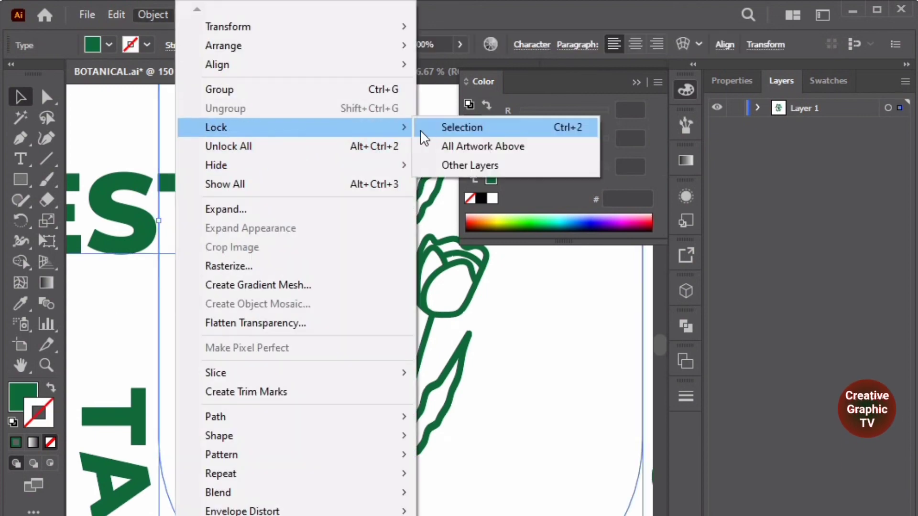
click(459, 127)
Step: Group the lower-left leaf with its veins and select the plain upper-left leaf
drag(362, 457, 313, 472)
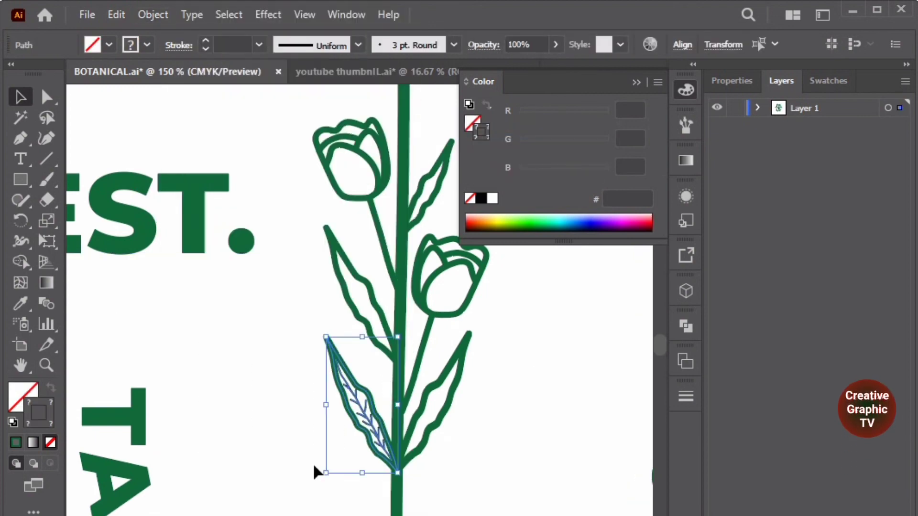
right_click(382, 411)
click(440, 165)
click(352, 262)
Step: Delete the plain upper-left leaf and place a copy of the veined leaf there
key(Delete)
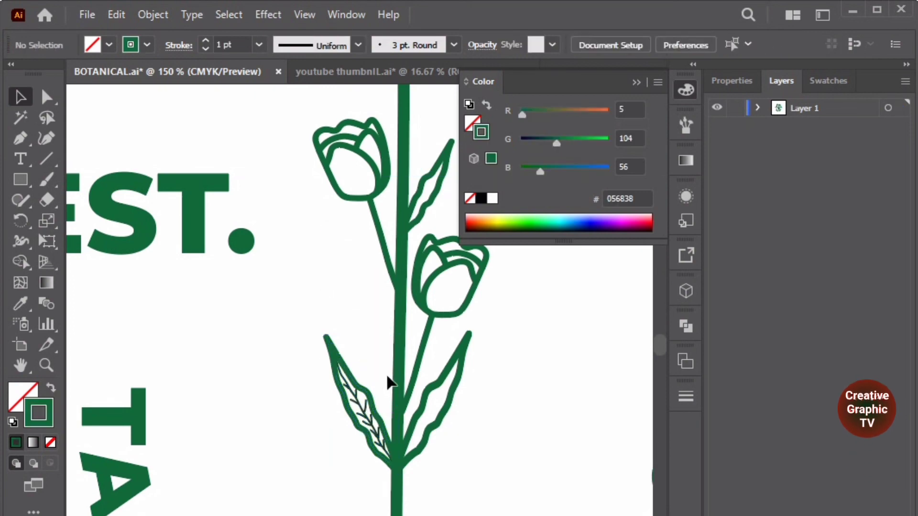
mouse_move(362, 473)
mouse_down()
mouse_move(287, 473)
mouse_move(322, 253)
mouse_up()
scroll(433, 440, up, 1)
scroll(344, 342, up, 4)
scroll(346, 338, down, 3)
scroll(318, 292, down, 3)
click(361, 333)
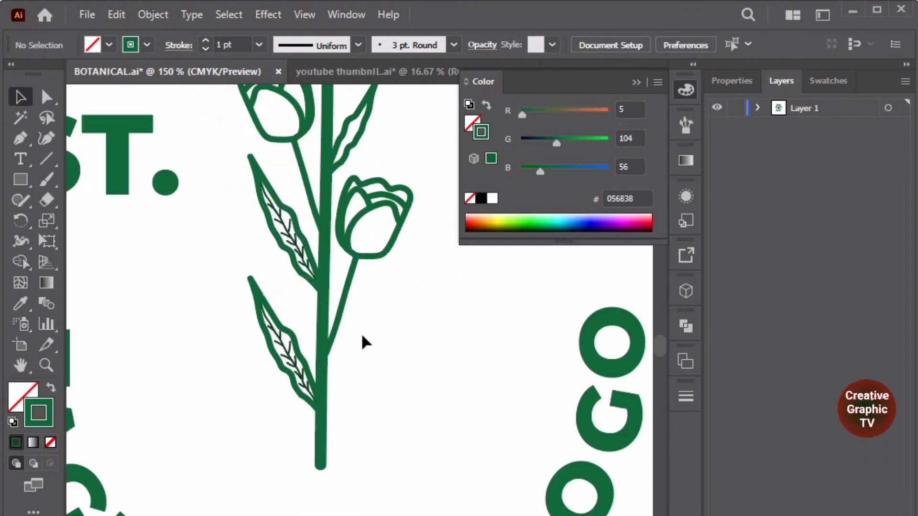
Step: Reflect a vertical copy of the lower-left veined leaf onto the stem's right side
drag(304, 314, 266, 414)
right_click(309, 369)
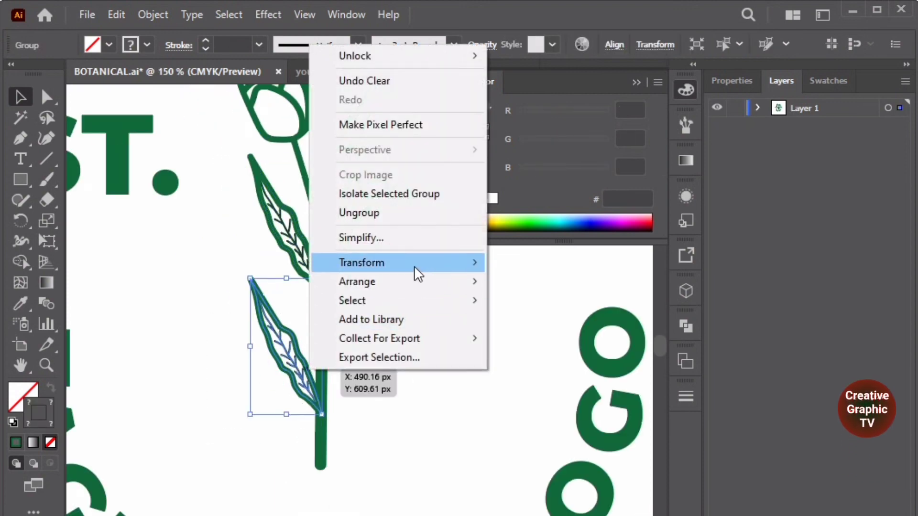
mouse_move(361, 262)
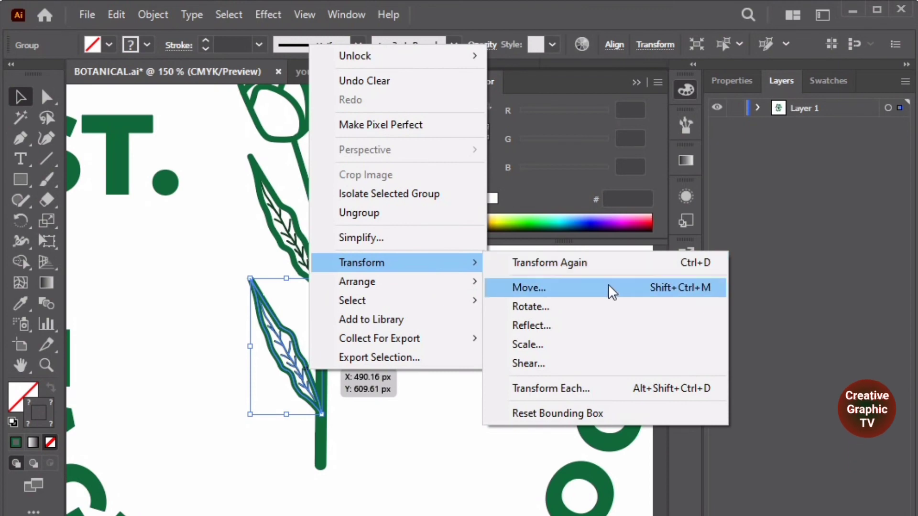
click(554, 325)
click(536, 388)
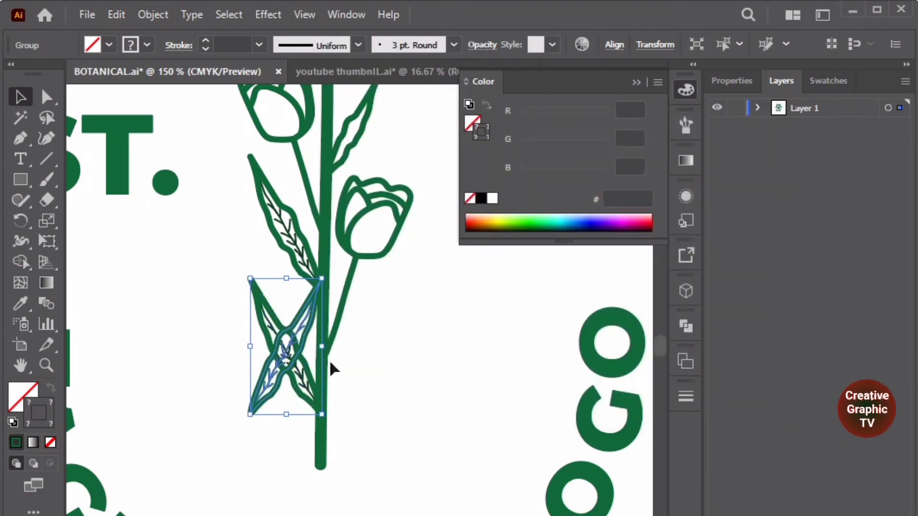
mouse_move(282, 356)
mouse_down()
mouse_move(359, 363)
mouse_move(358, 376)
mouse_up()
click(449, 373)
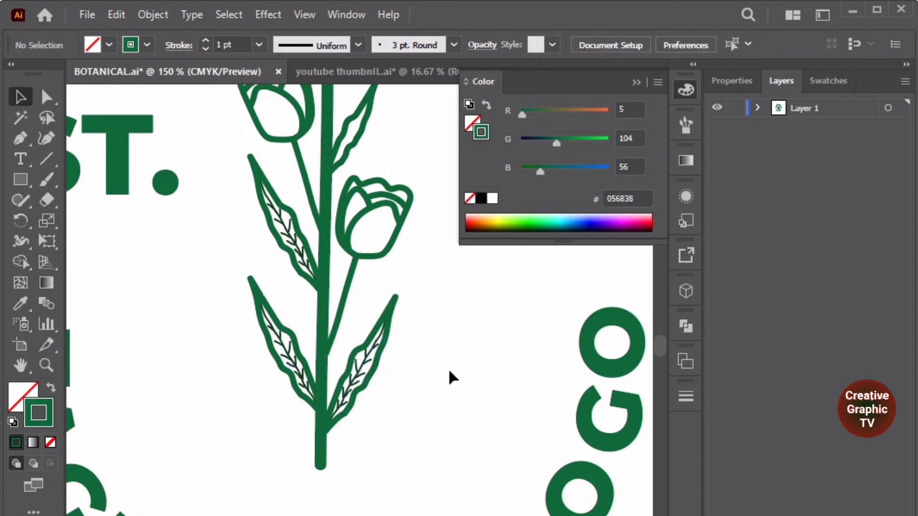
scroll(338, 372, down, 2)
scroll(362, 354, down, 1)
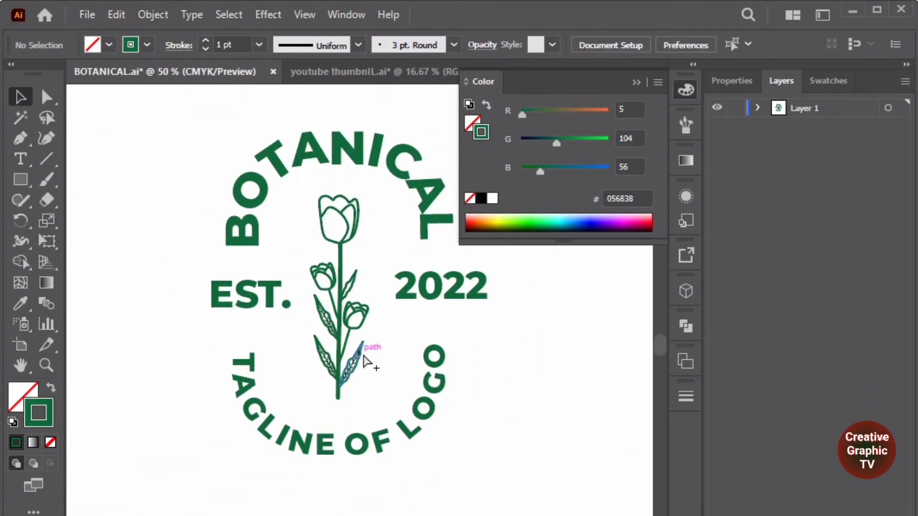
Step: Close the Color panel and group EST., the tulip and 2022
click(636, 83)
scroll(580, 219, down, 1)
scroll(512, 184, right, 2)
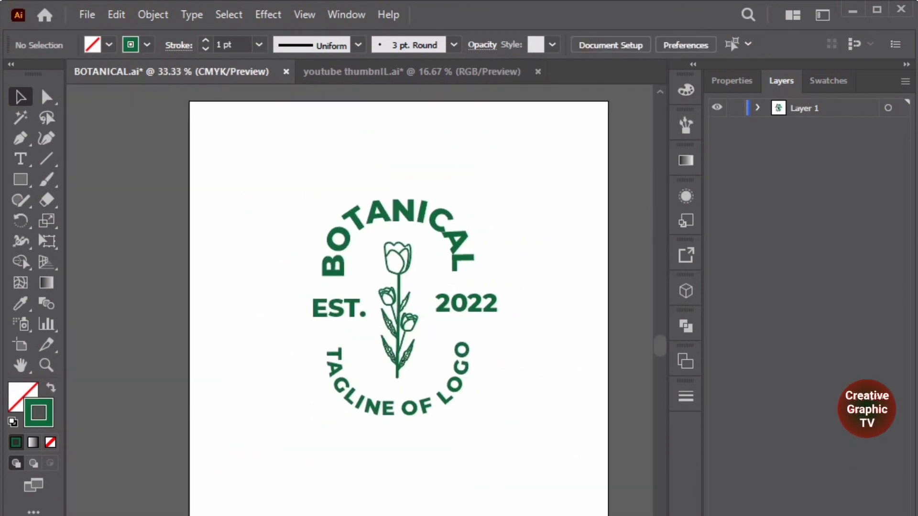
drag(473, 334, 297, 292)
right_click(383, 375)
click(496, 433)
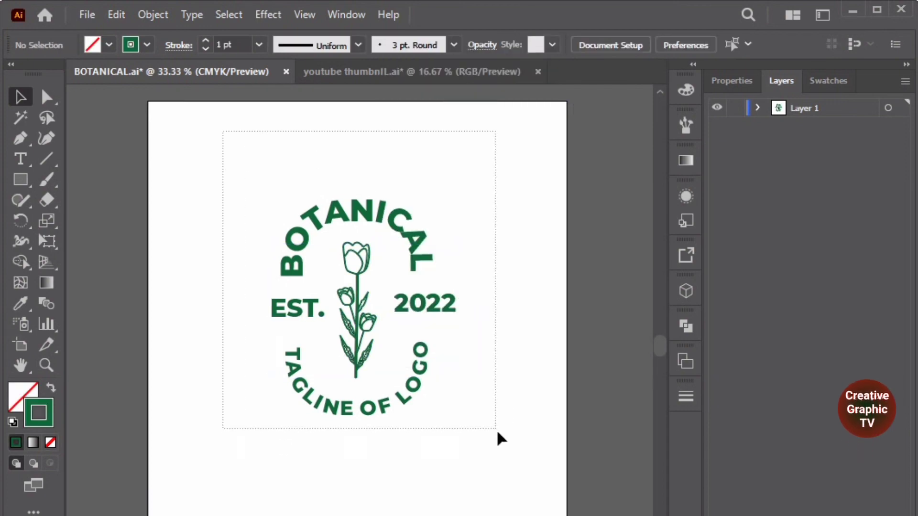
click(153, 14)
click(238, 92)
click(257, 457)
Step: Group the whole logo into a single object
drag(531, 148, 259, 452)
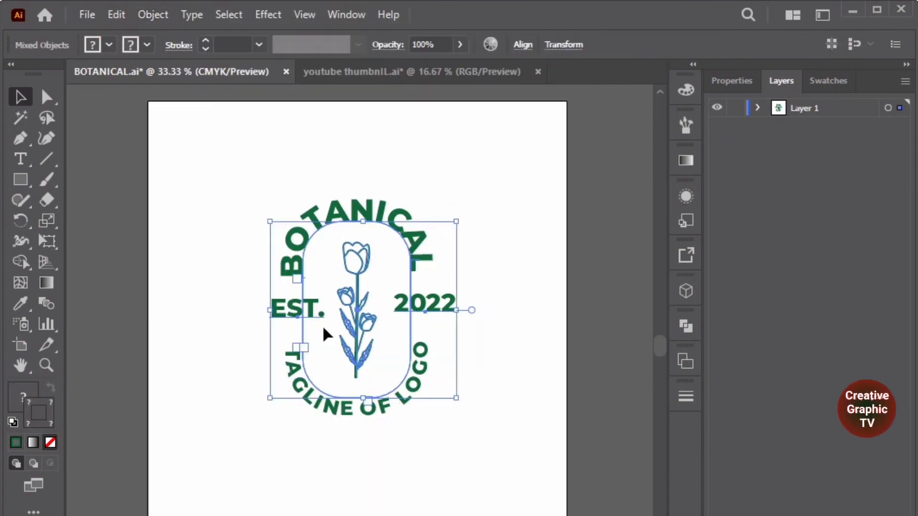
right_click(323, 326)
click(363, 457)
click(606, 213)
Step: In Layer 1, show the dark green background rectangle, then hide it again
click(757, 108)
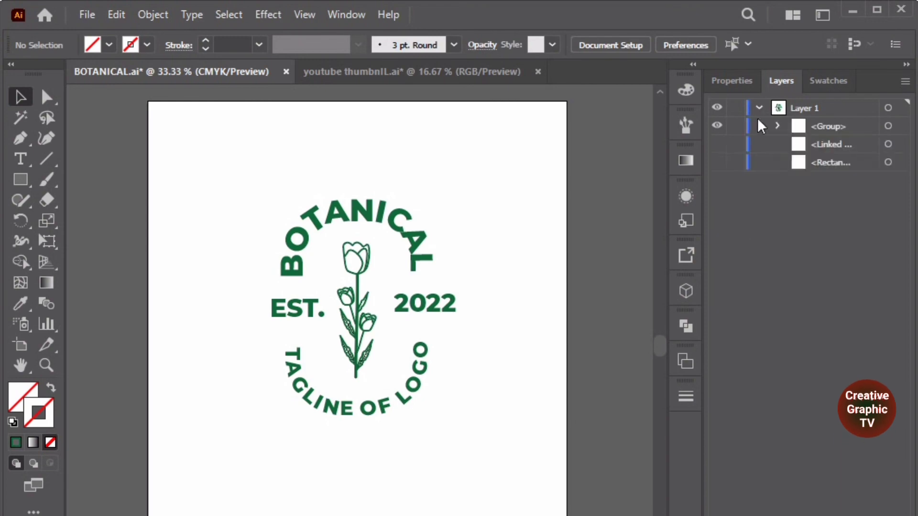
click(716, 162)
click(619, 278)
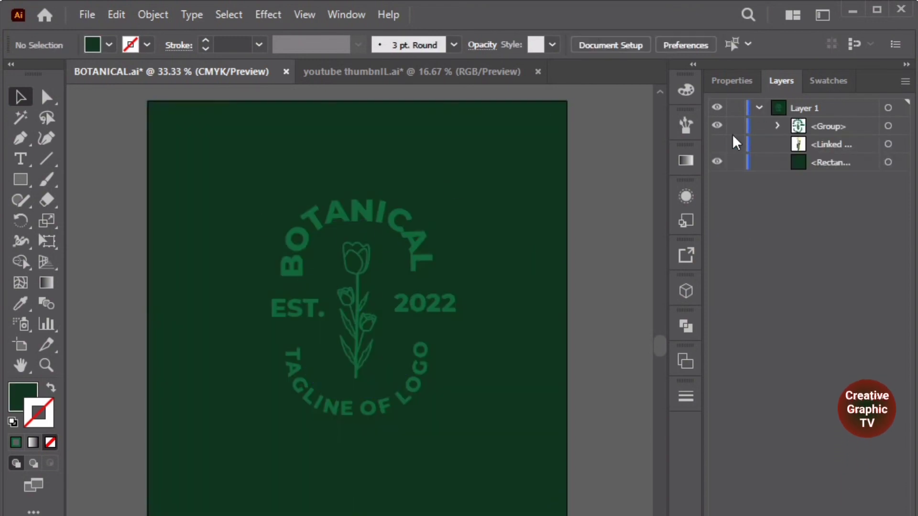
click(717, 162)
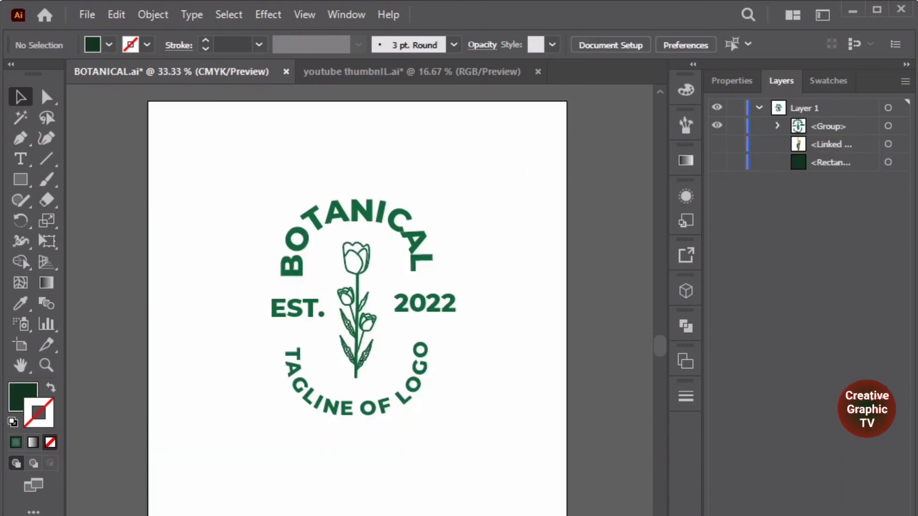